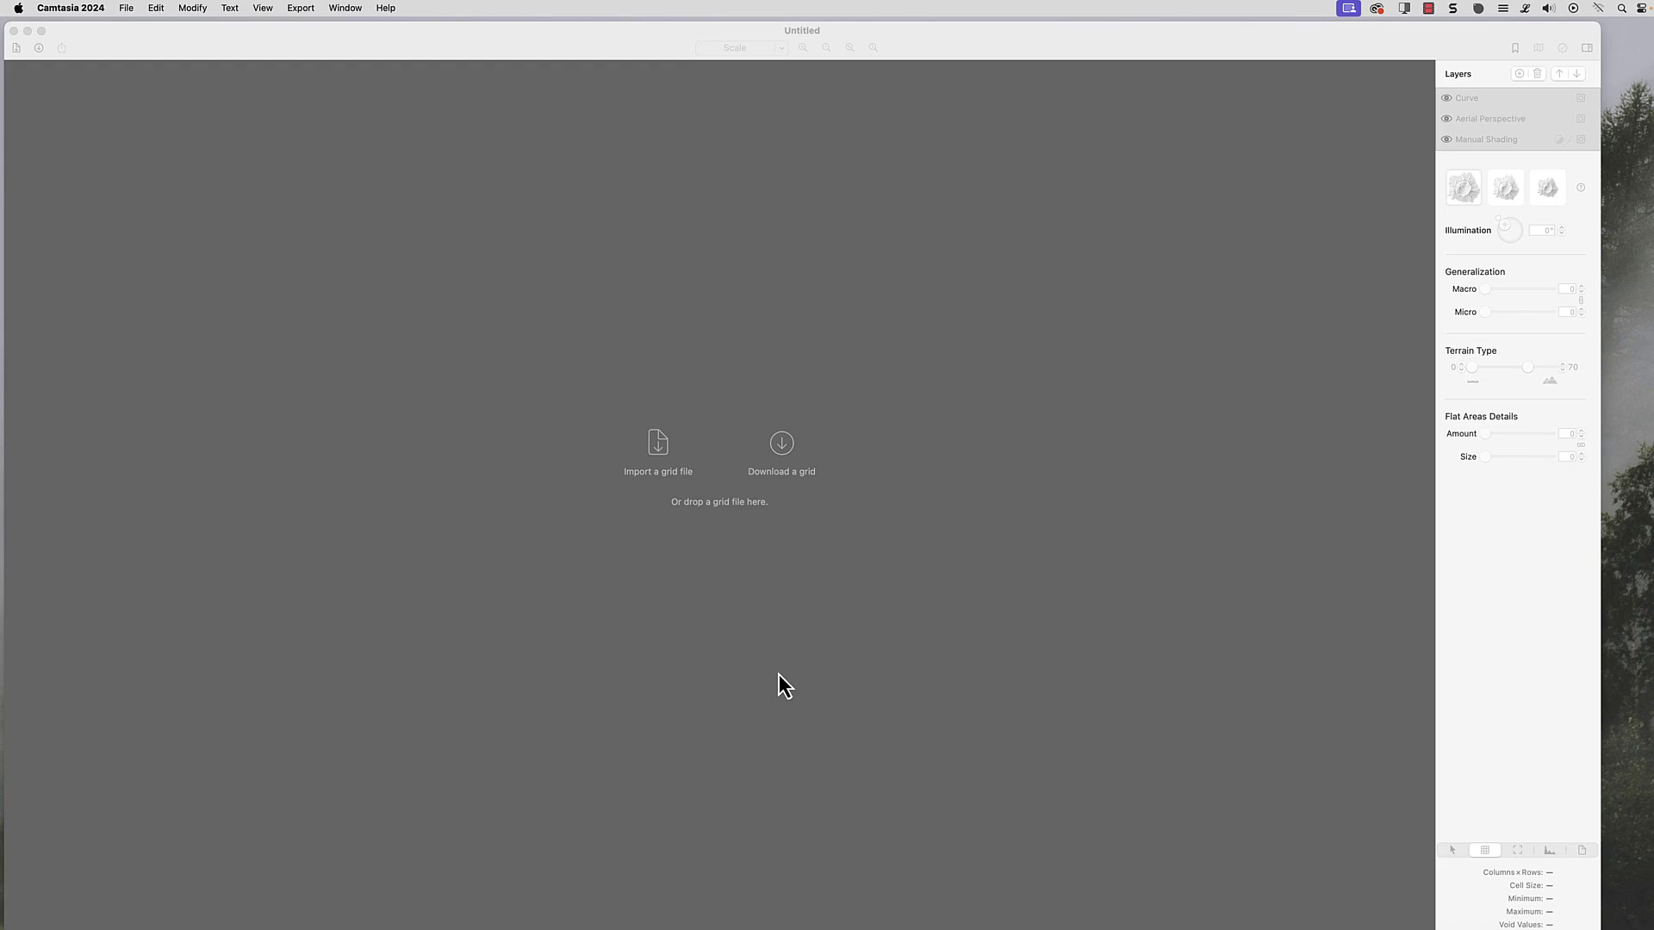
Start a grid download and position the selection area over southern Poland and northern Slovakia around Kraków
{"action": "left_click", "coordinate": [774, 669]}
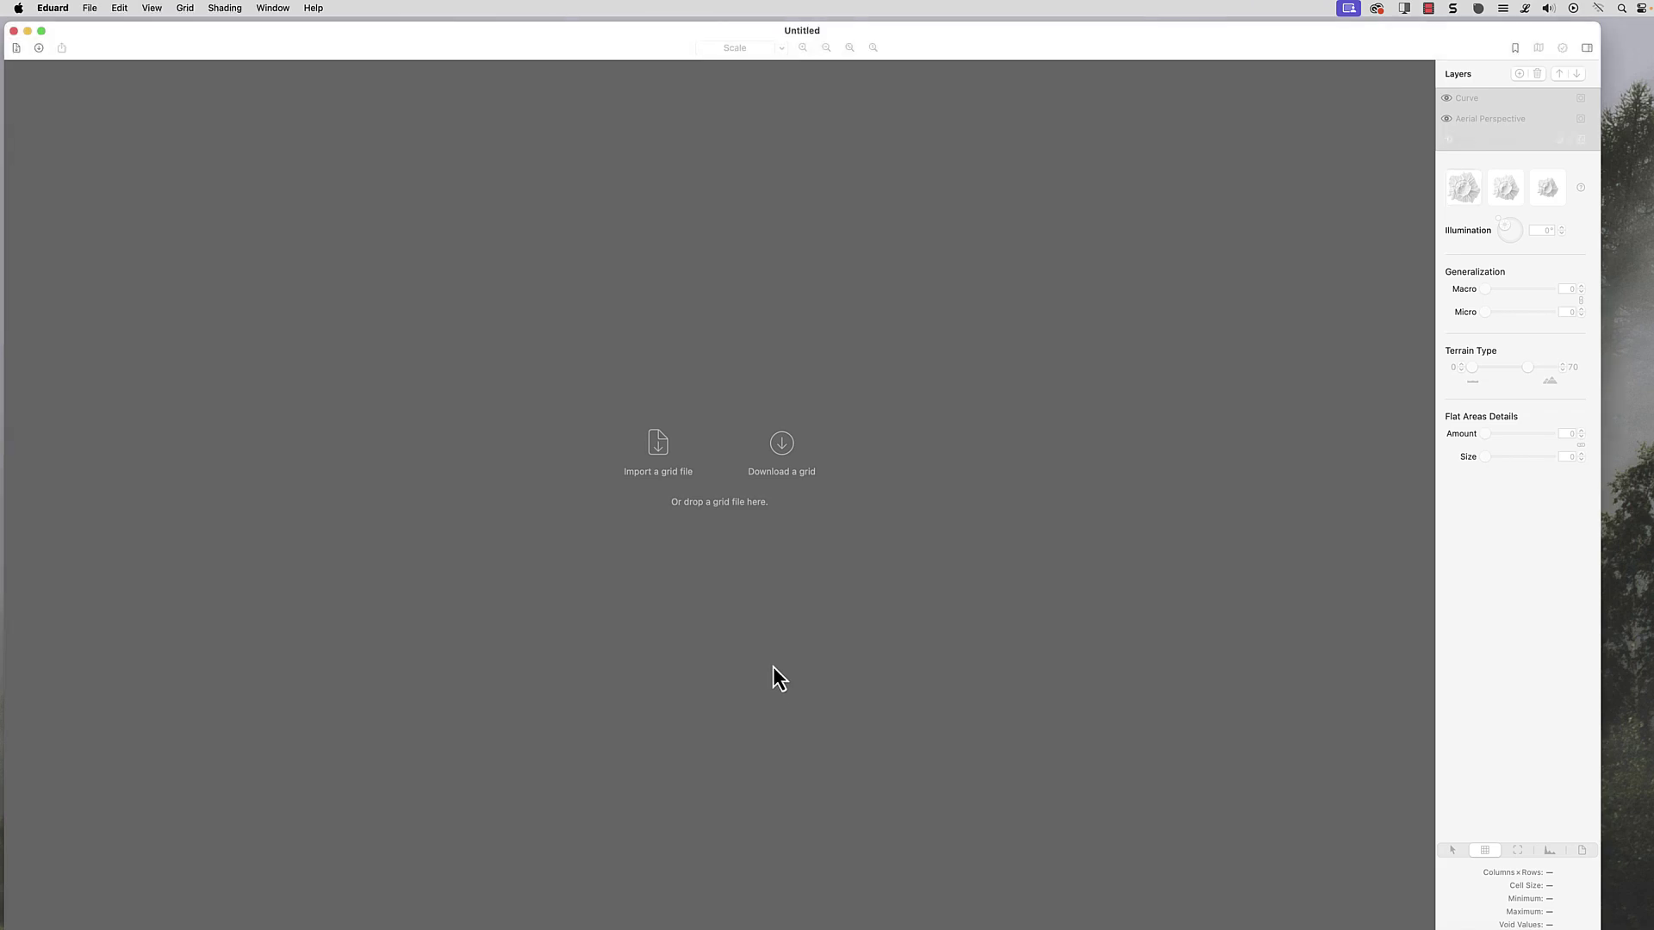
{"action": "left_click", "coordinate": [784, 449]}
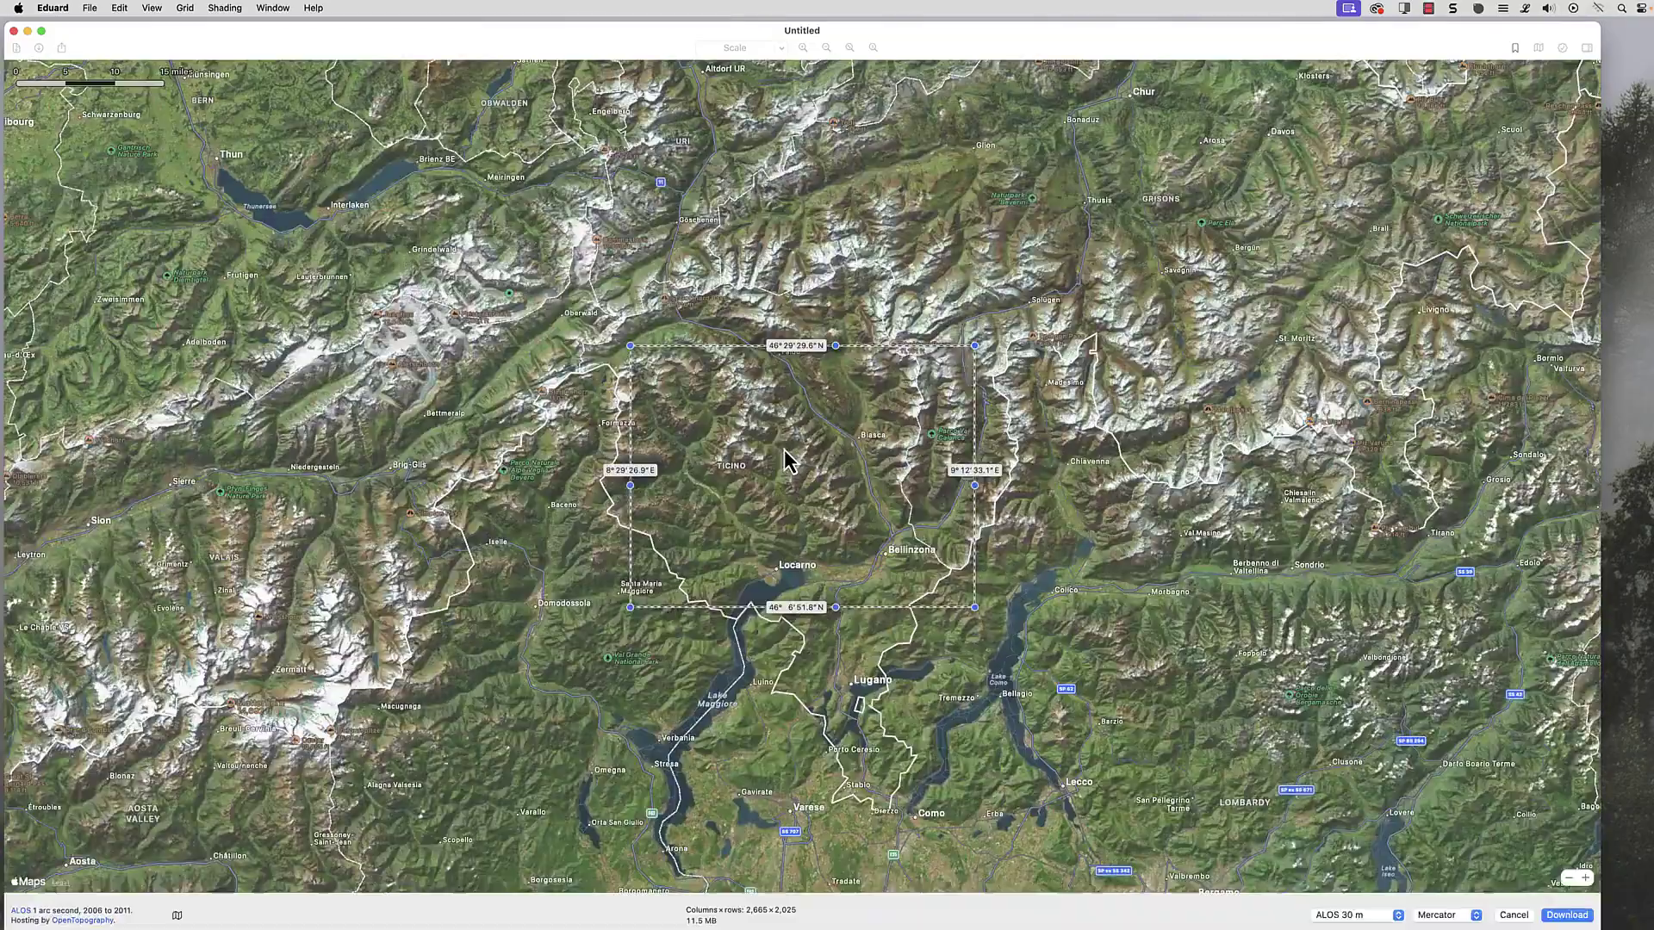
{"action": "scroll", "coordinate": [756, 465], "scroll_direction": "up", "scroll_amount": 3}
{"action": "scroll", "coordinate": [756, 465], "scroll_direction": "down", "scroll_amount": 10}
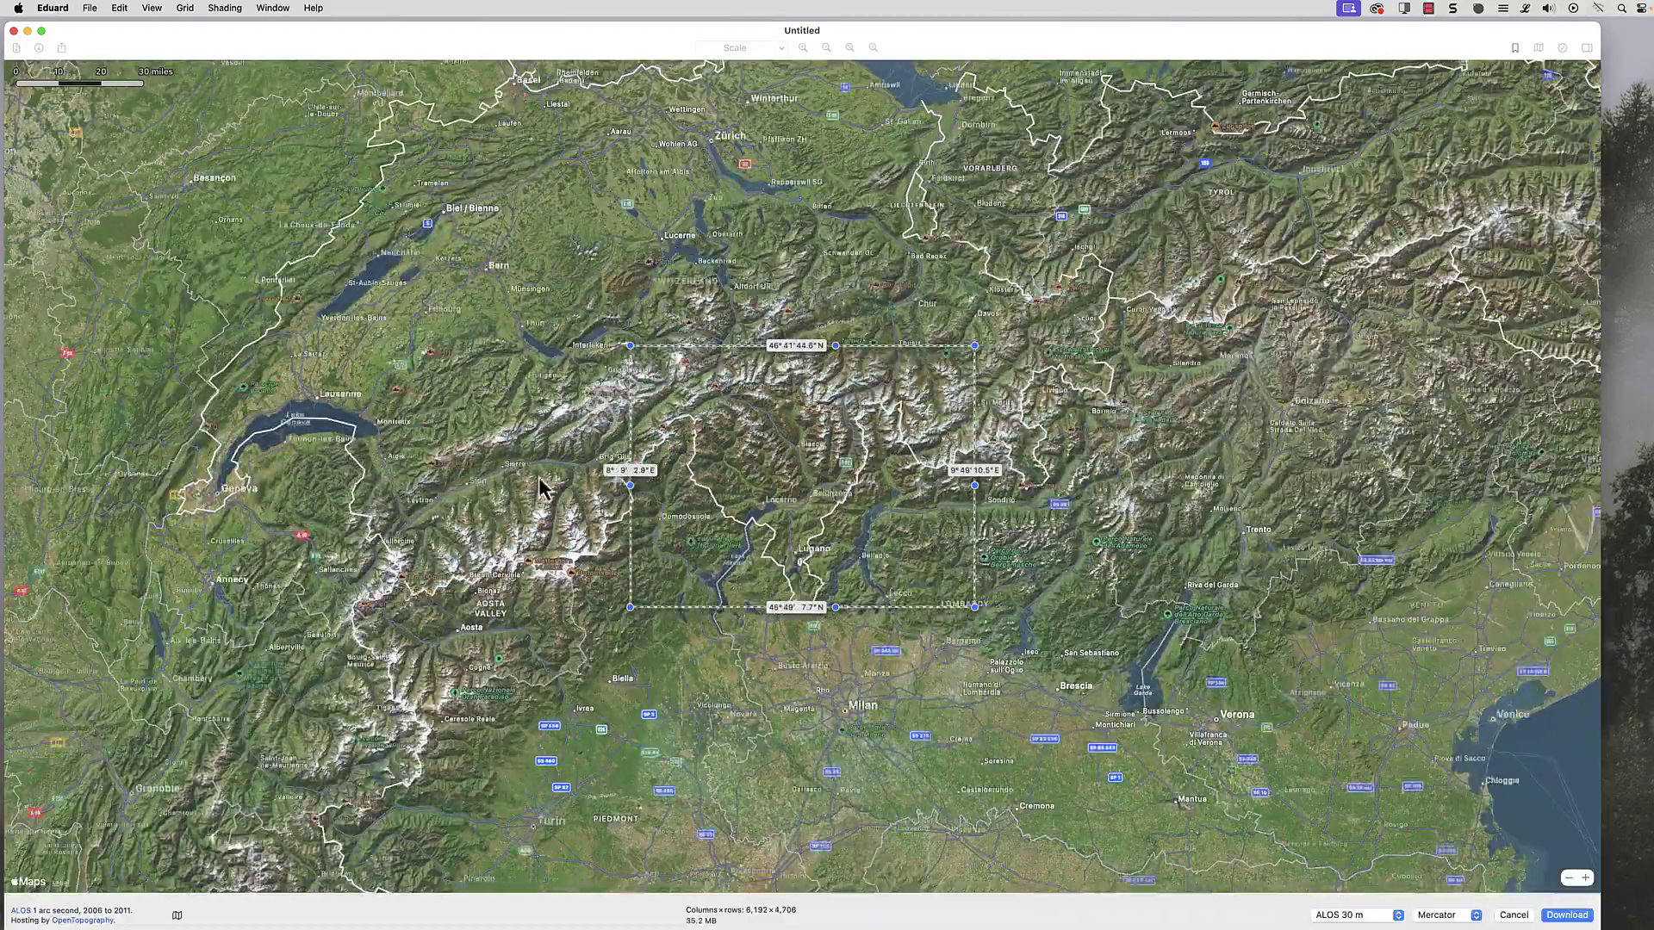
{"action": "scroll", "coordinate": [872, 453], "scroll_direction": "down", "scroll_amount": 4}
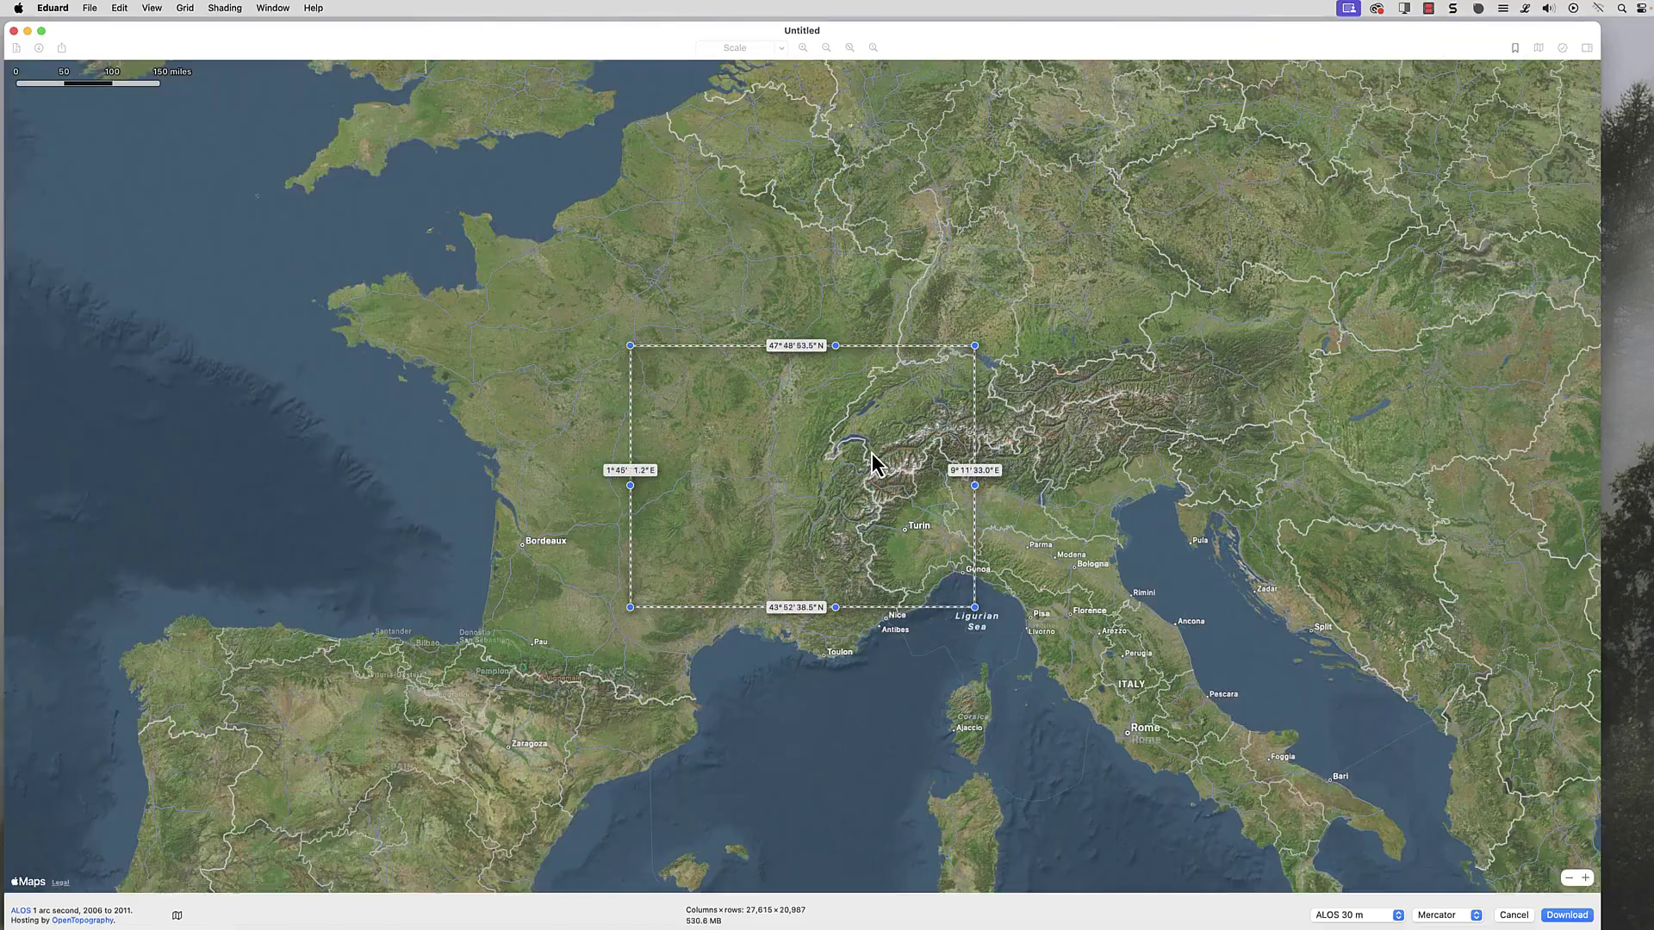
{"action": "left_click_drag", "start_coordinate": [1045, 450], "coordinate": [767, 598]}
{"action": "left_click_drag", "start_coordinate": [1180, 402], "coordinate": [927, 417]}
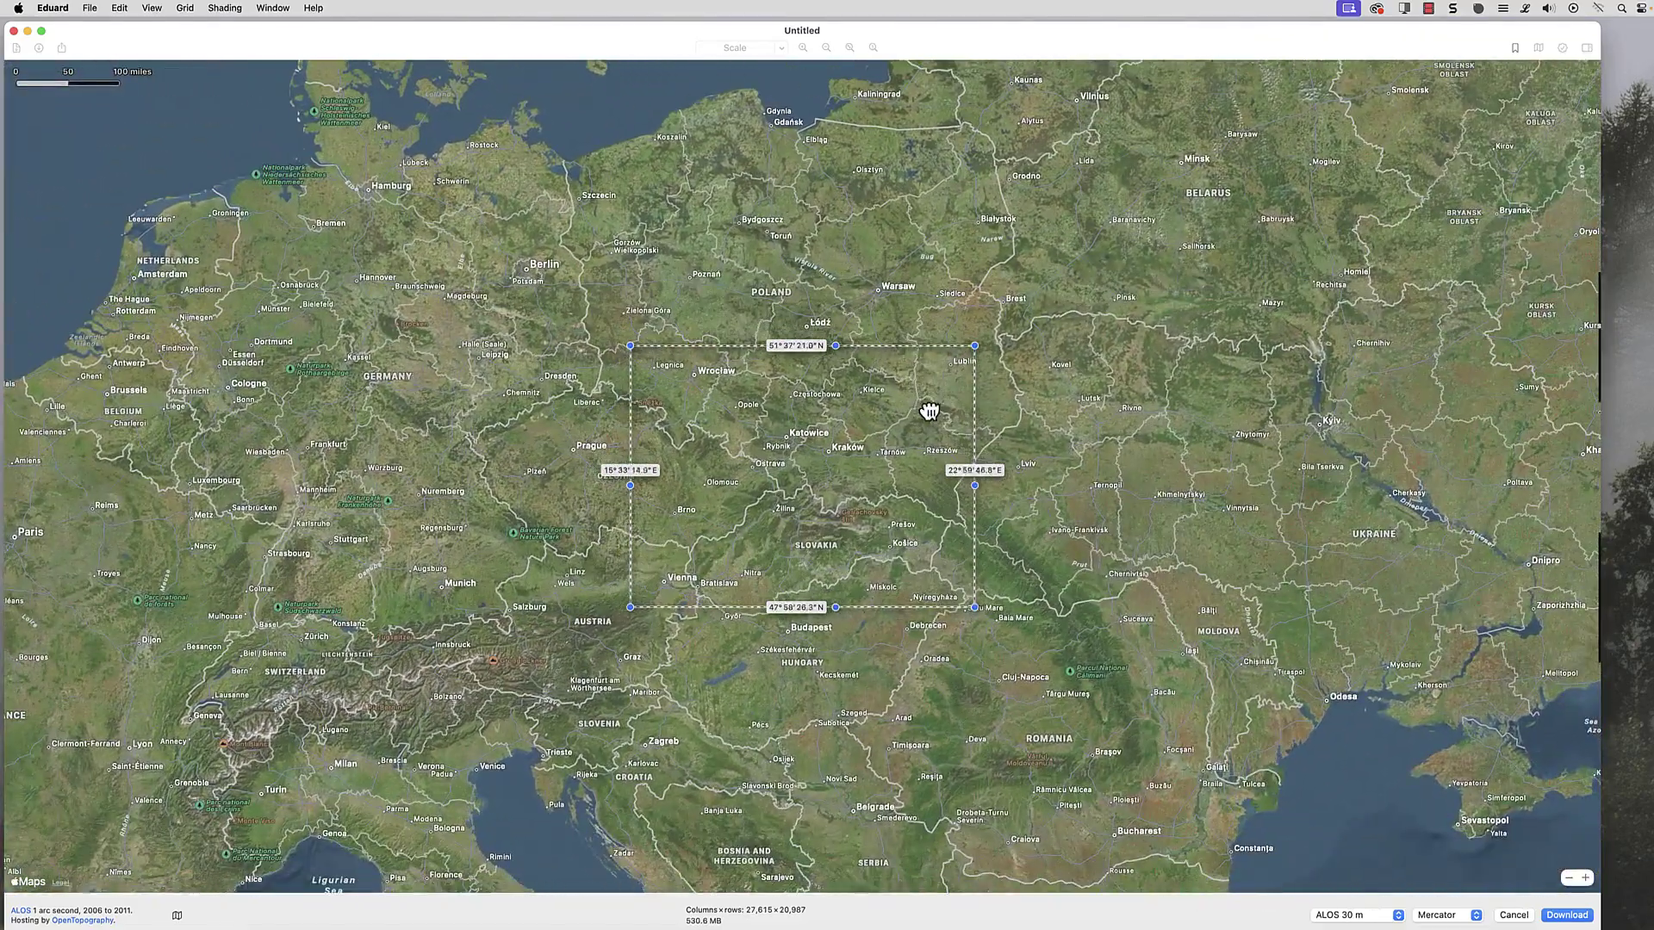
{"action": "scroll", "coordinate": [845, 495], "scroll_direction": "up", "scroll_amount": 3}
{"action": "scroll", "coordinate": [845, 496], "scroll_direction": "up", "scroll_amount": 3}
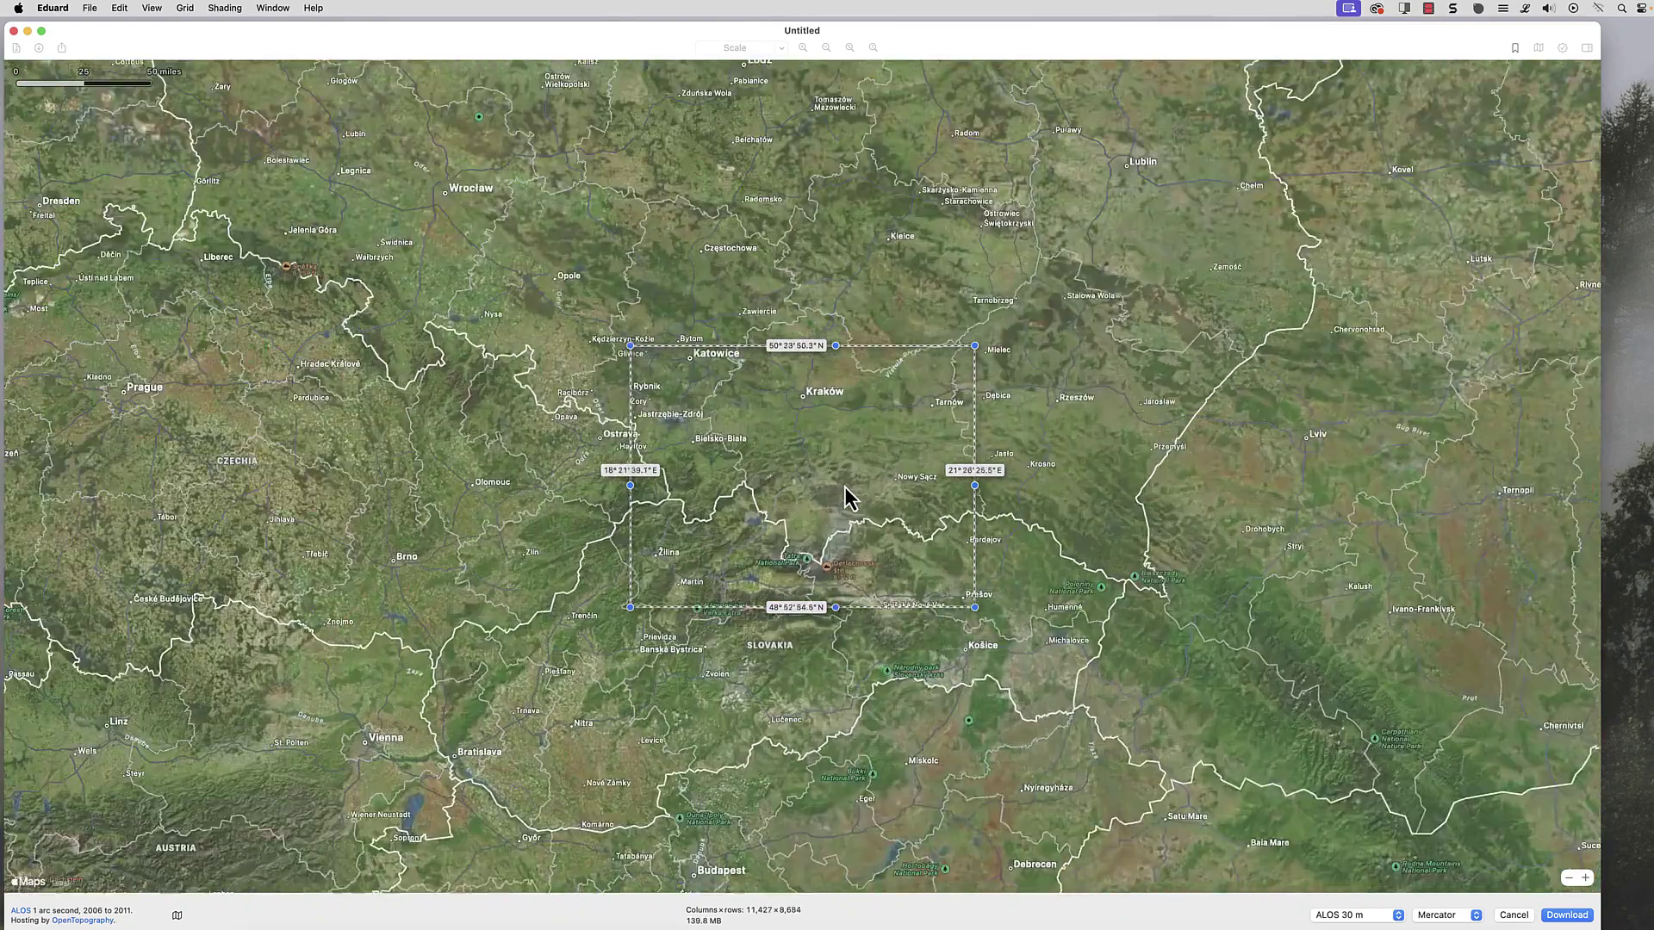
Resize the download extent to 48°53'31.3"N–50°22'16.7"N and 18°36'15.8"E–21°19'37.7"E
{"action": "left_click_drag", "start_coordinate": [982, 352], "coordinate": [1024, 344]}
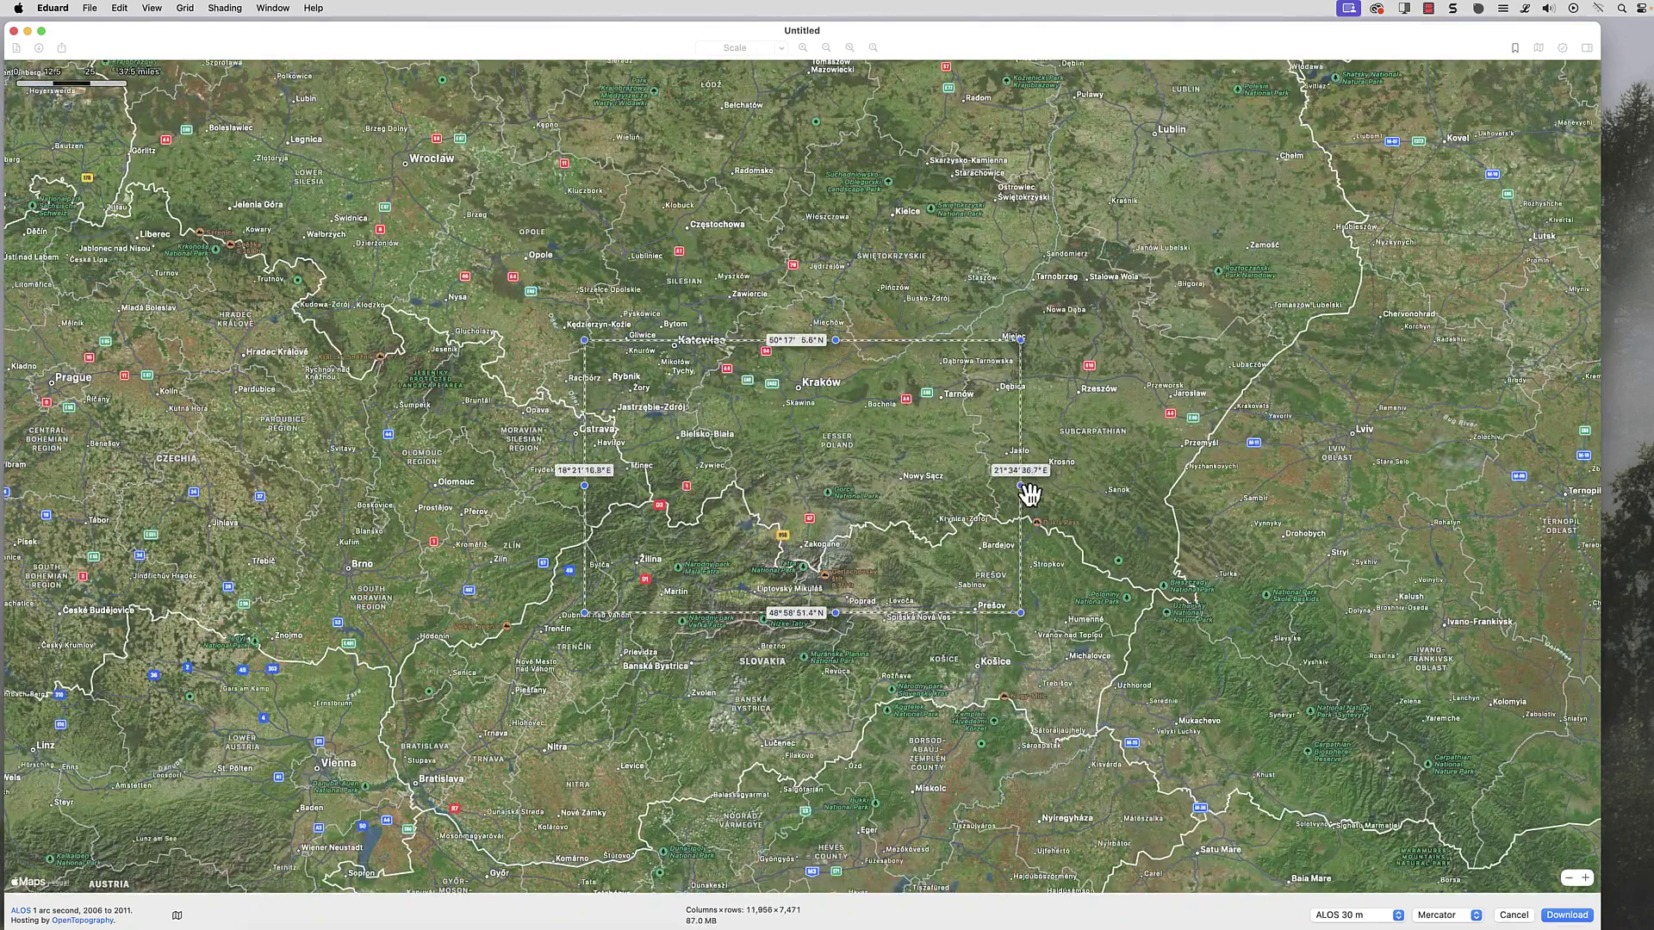
{"action": "left_click_drag", "start_coordinate": [1028, 497], "coordinate": [994, 493]}
{"action": "mouse_move", "coordinate": [838, 347]}
{"action": "left_mouse_down"}
{"action": "mouse_move", "coordinate": [826, 395]}
{"action": "mouse_move", "coordinate": [845, 291]}
{"action": "mouse_move", "coordinate": [819, 322]}
{"action": "left_mouse_up"}
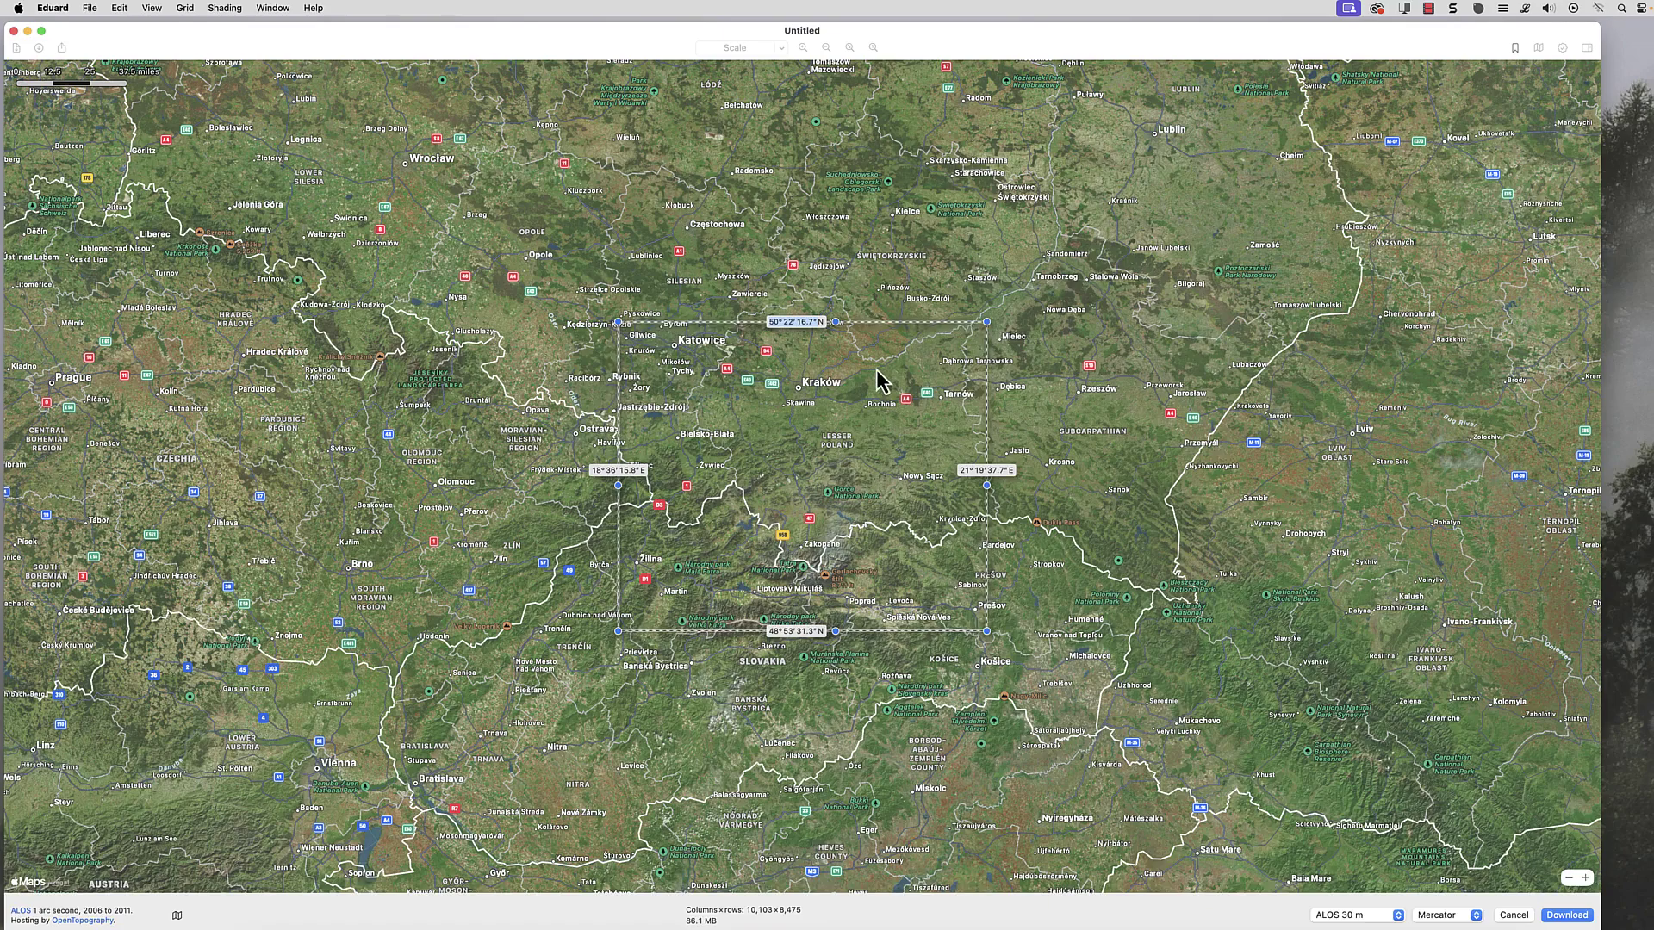
Select the SRTM 30 m elevation model with the Mercator projection and save the downloaded grid to the Desktop as SRTM-30.tif
{"action": "left_click", "coordinate": [1369, 915]}
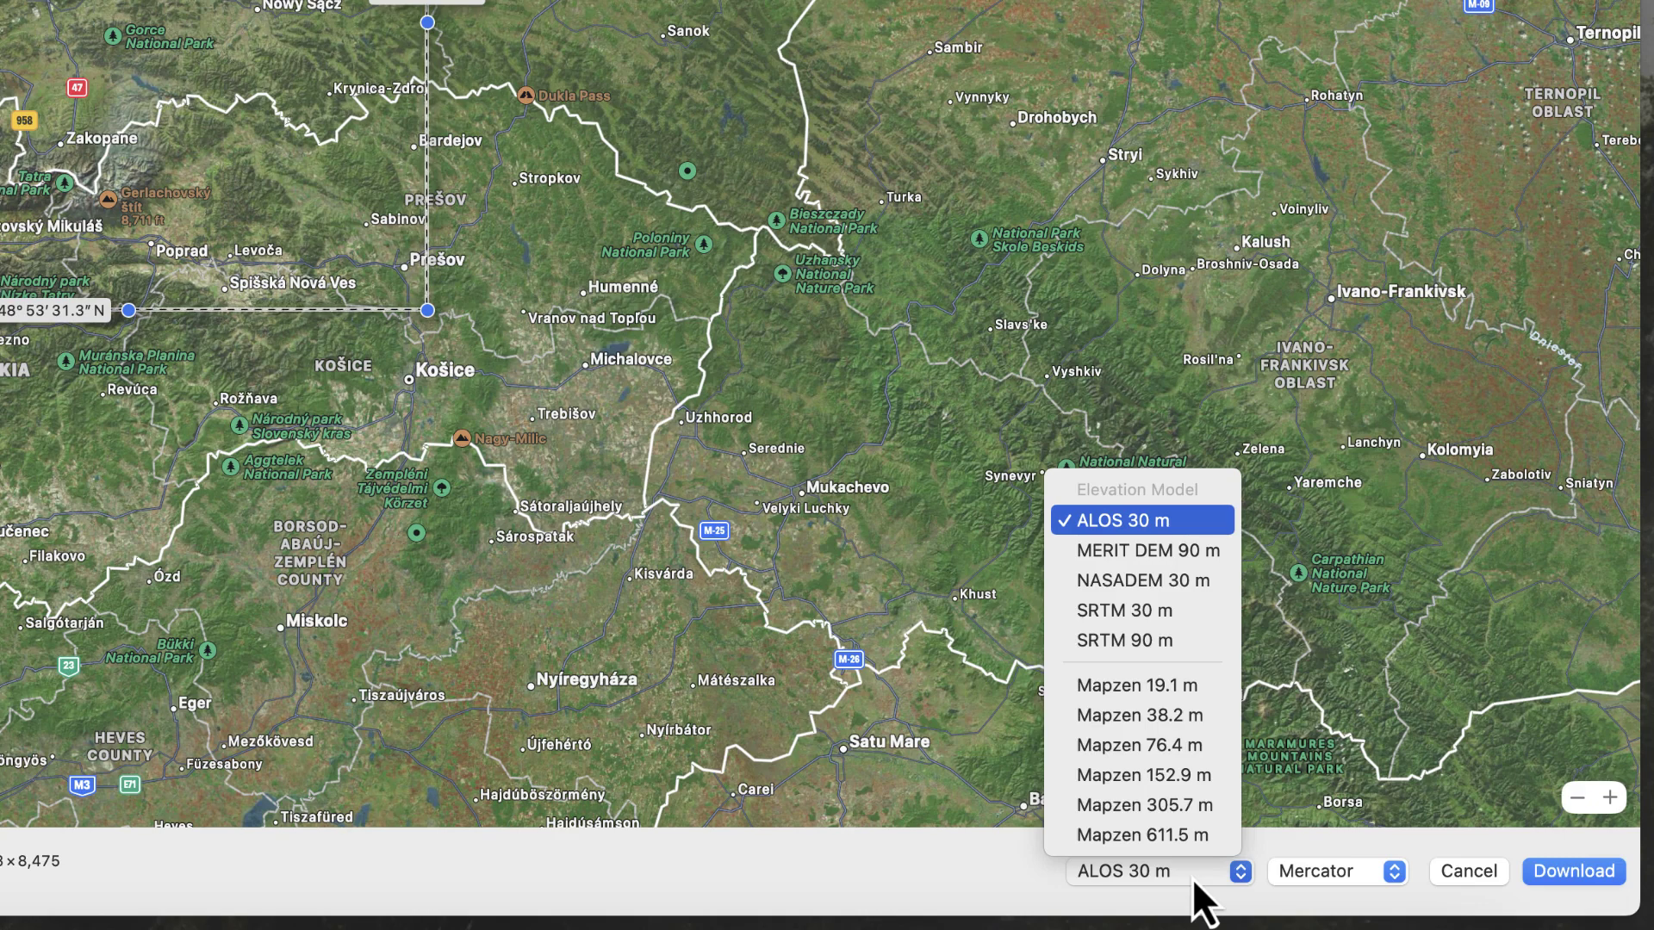
{"action": "left_click", "coordinate": [1185, 619]}
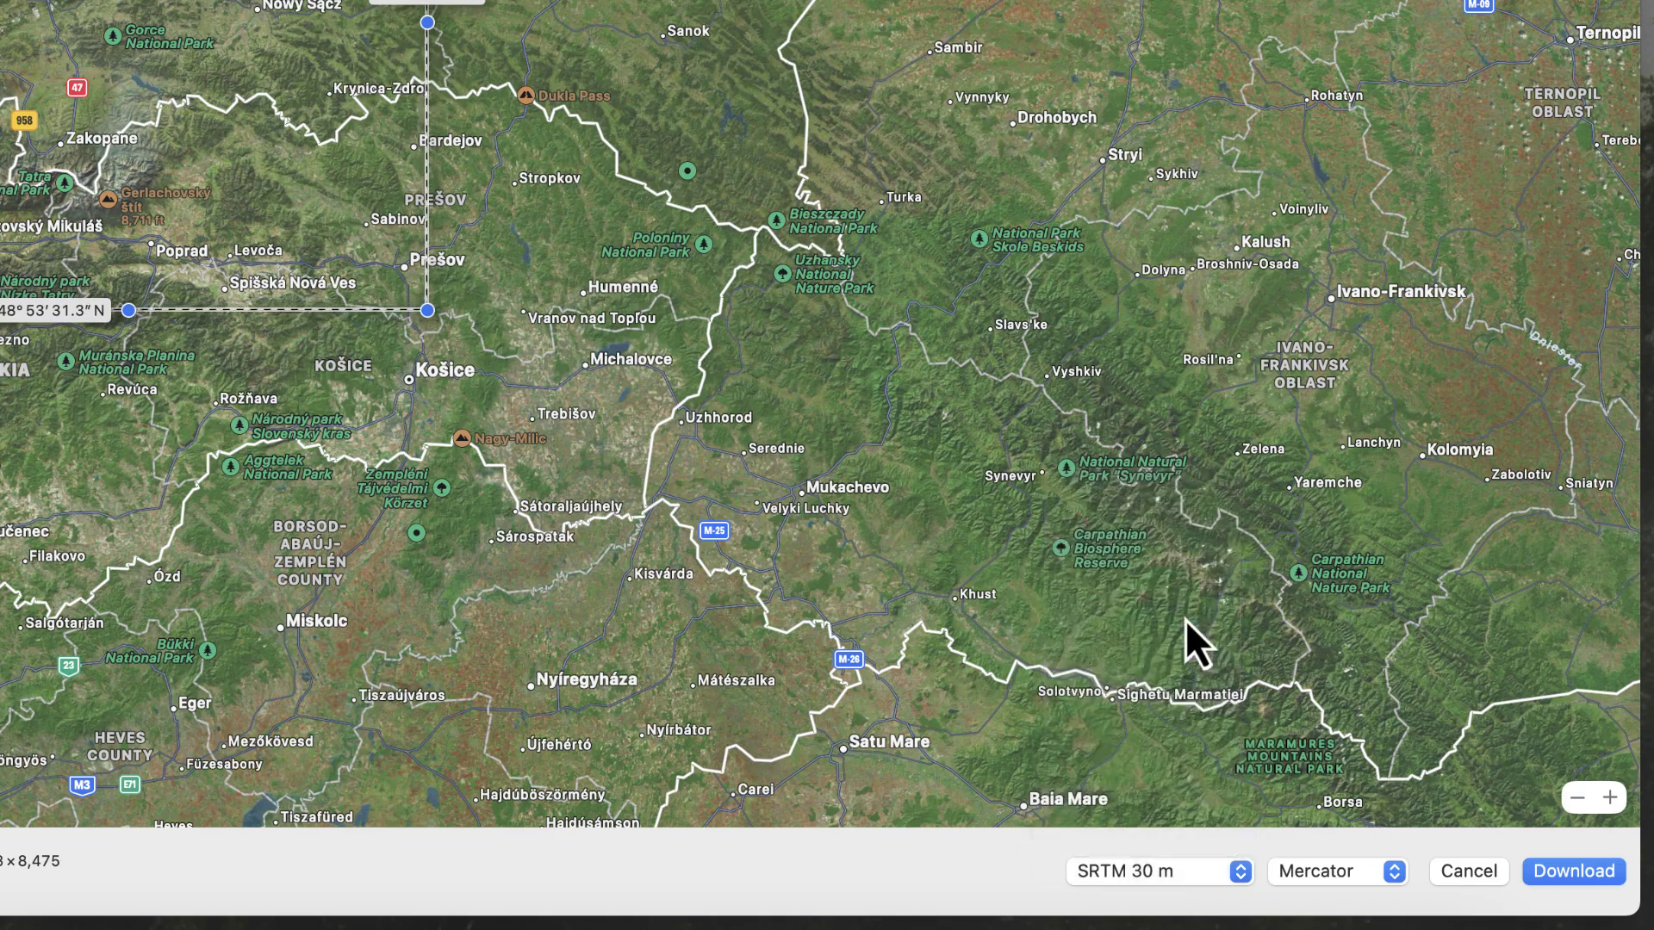
{"action": "left_click", "coordinate": [1393, 872]}
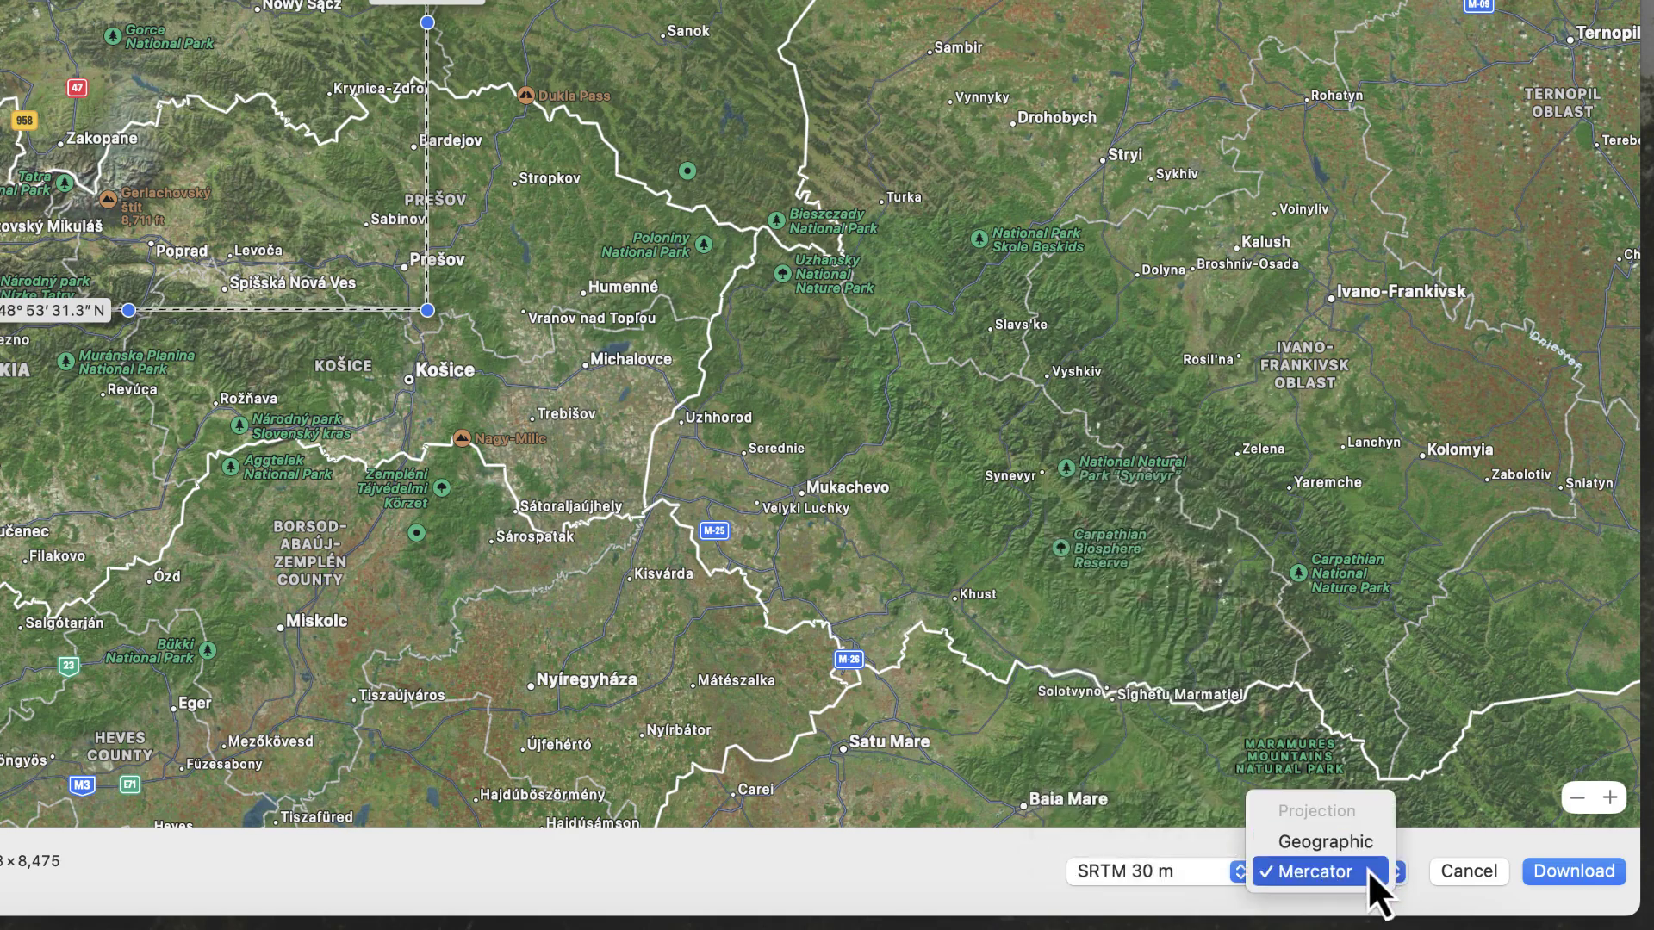
{"action": "left_click", "coordinate": [1367, 870]}
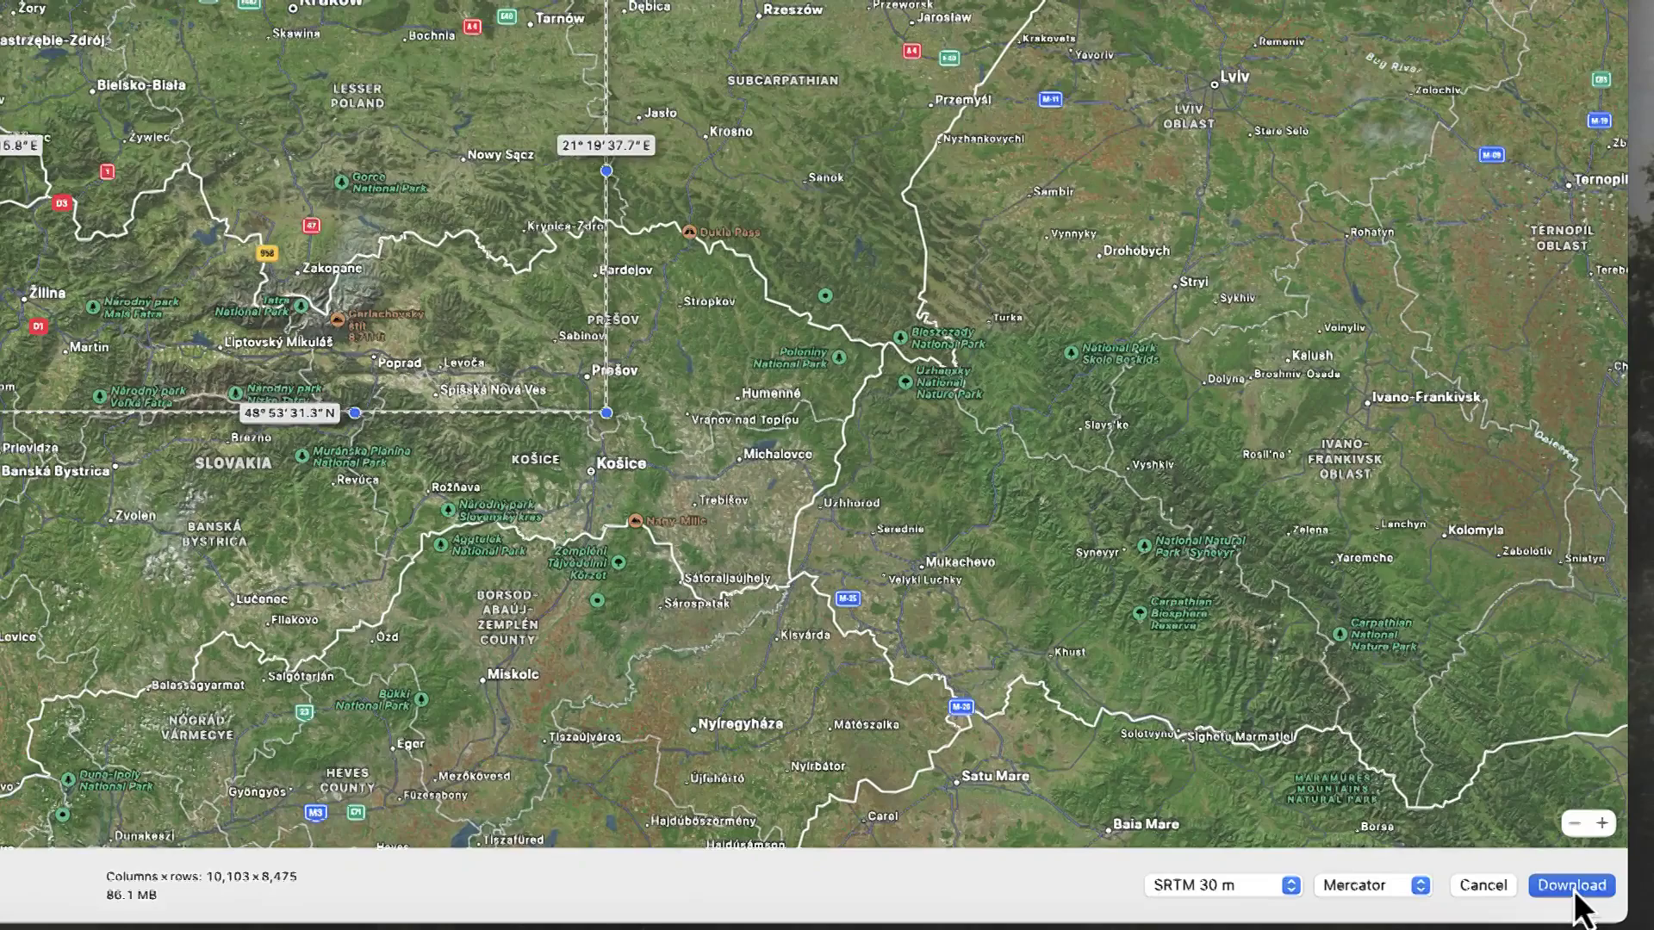
{"action": "left_click", "coordinate": [1574, 871]}
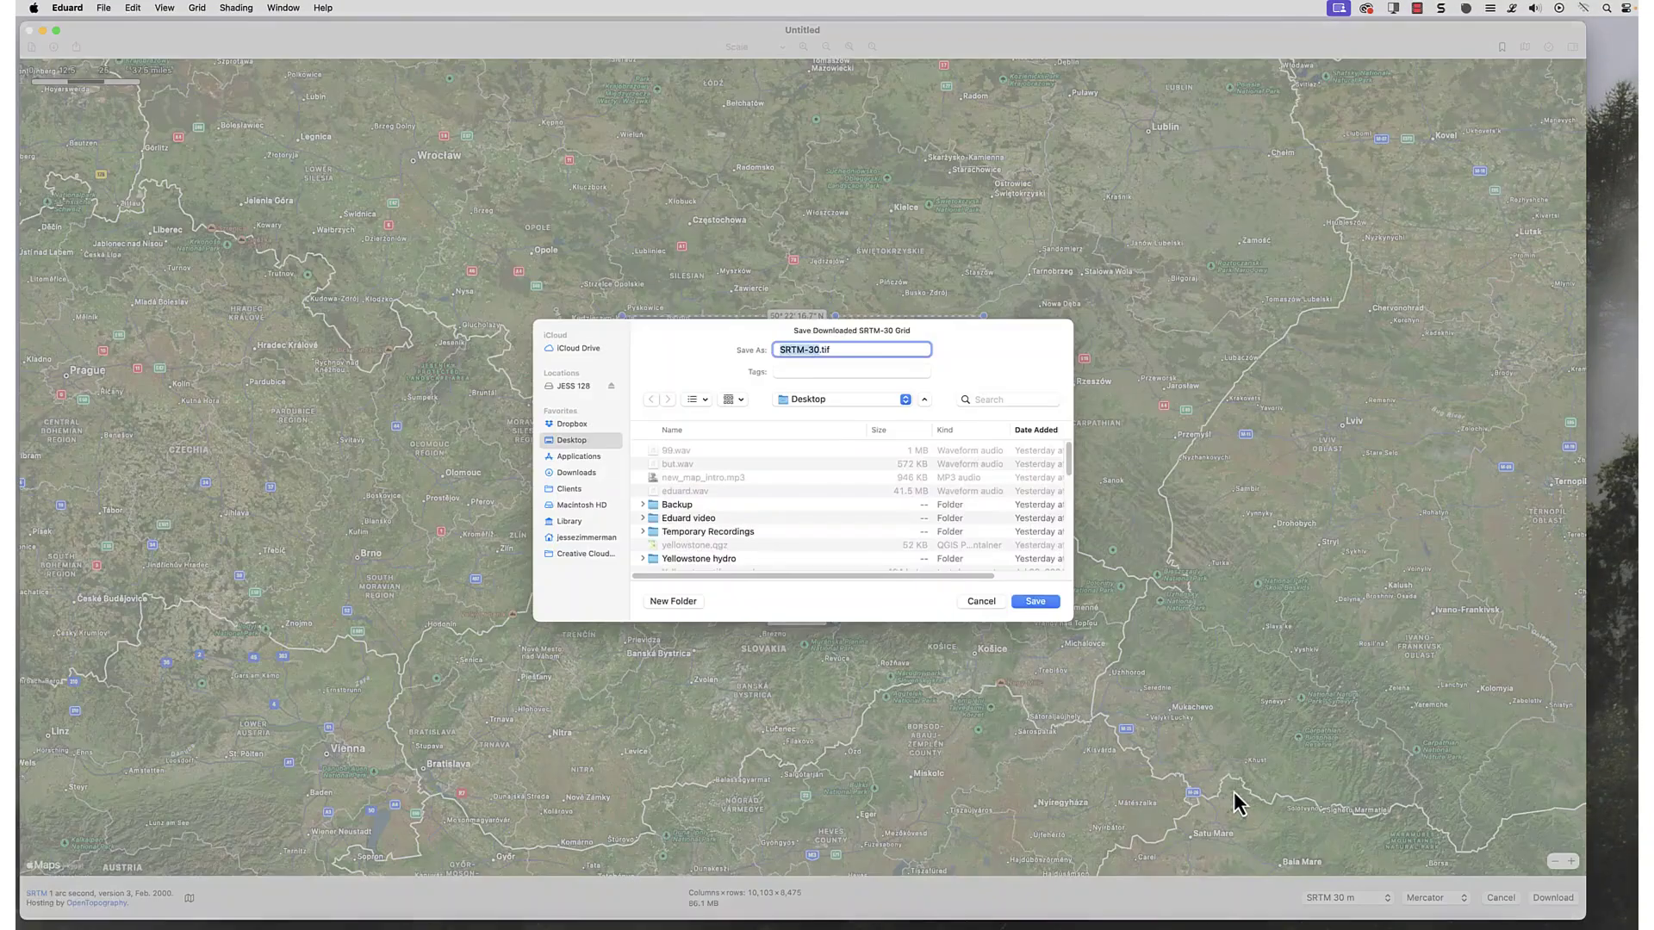
{"action": "left_click", "coordinate": [1036, 602]}
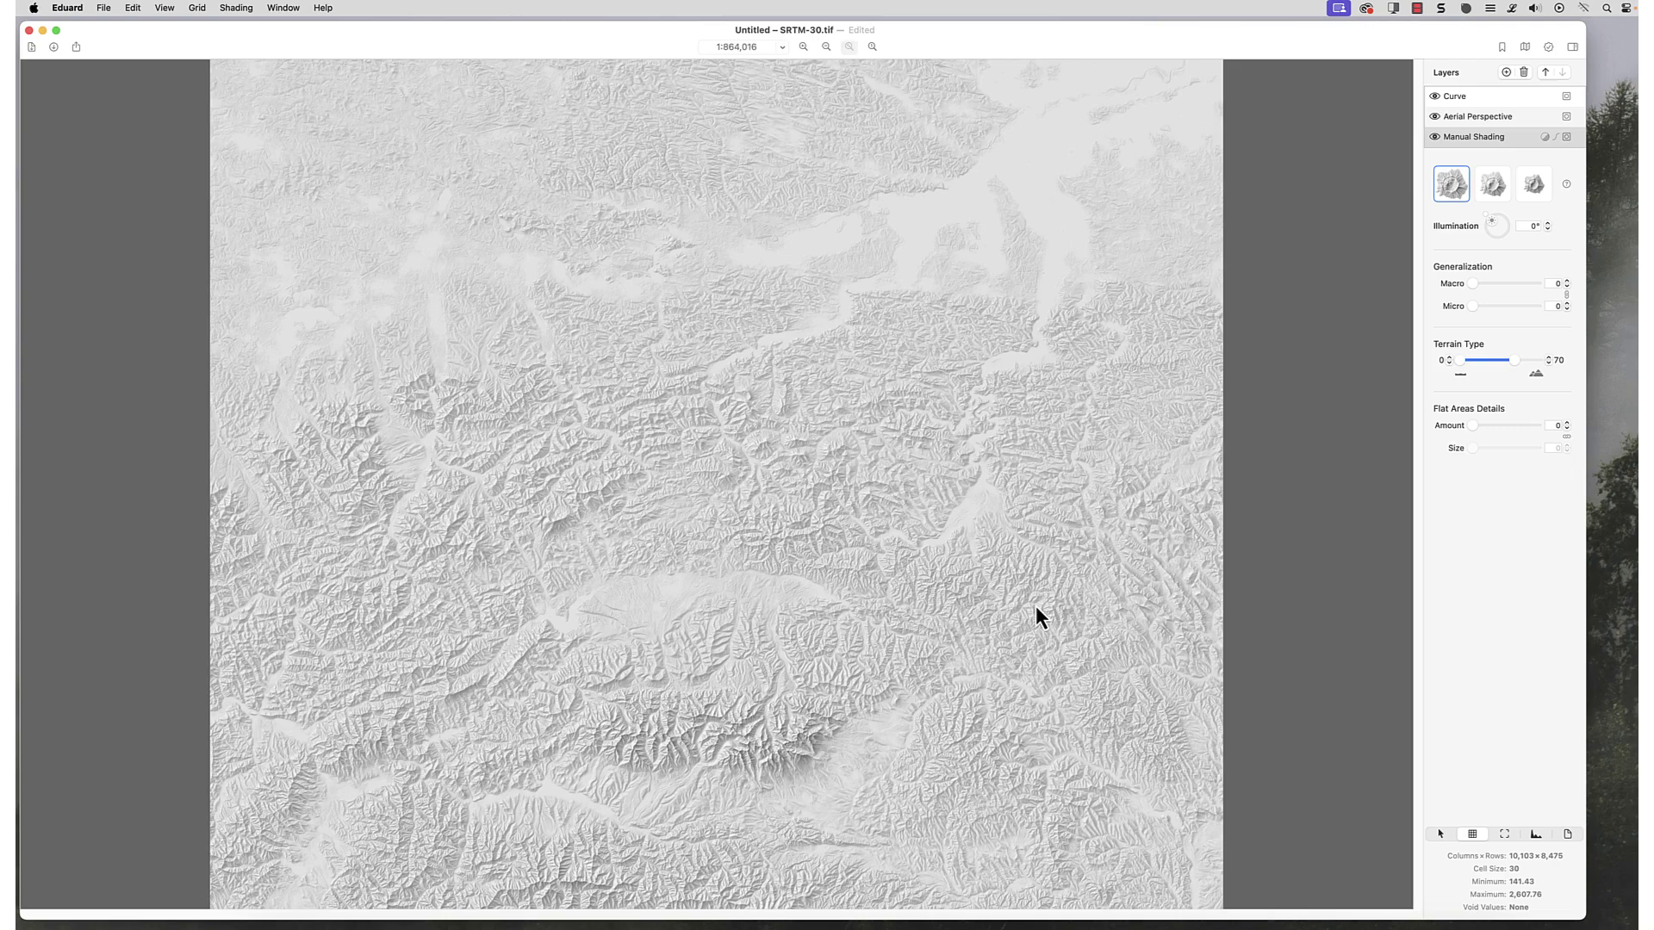
Try the medium-scale and small-scale presets on the Manual Shading layer
{"action": "scroll", "coordinate": [1012, 604], "scroll_direction": "up", "scroll_amount": 5}
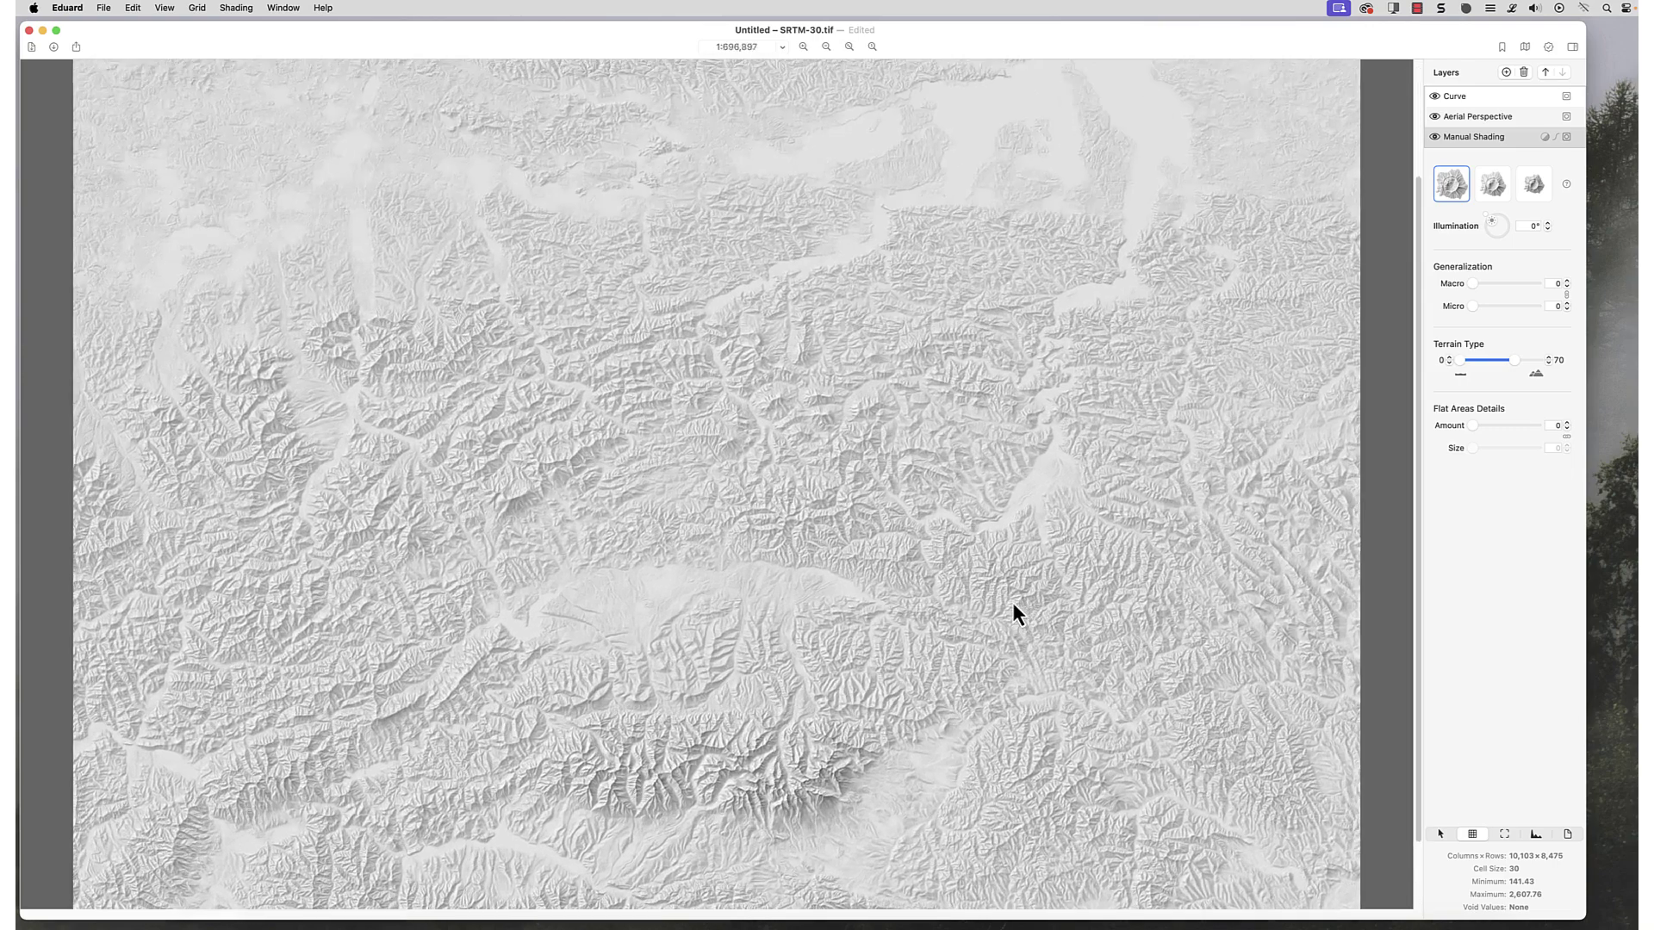
{"action": "scroll", "coordinate": [1013, 613], "scroll_direction": "up", "scroll_amount": 1}
{"action": "scroll", "coordinate": [1115, 539], "scroll_direction": "down", "scroll_amount": 3}
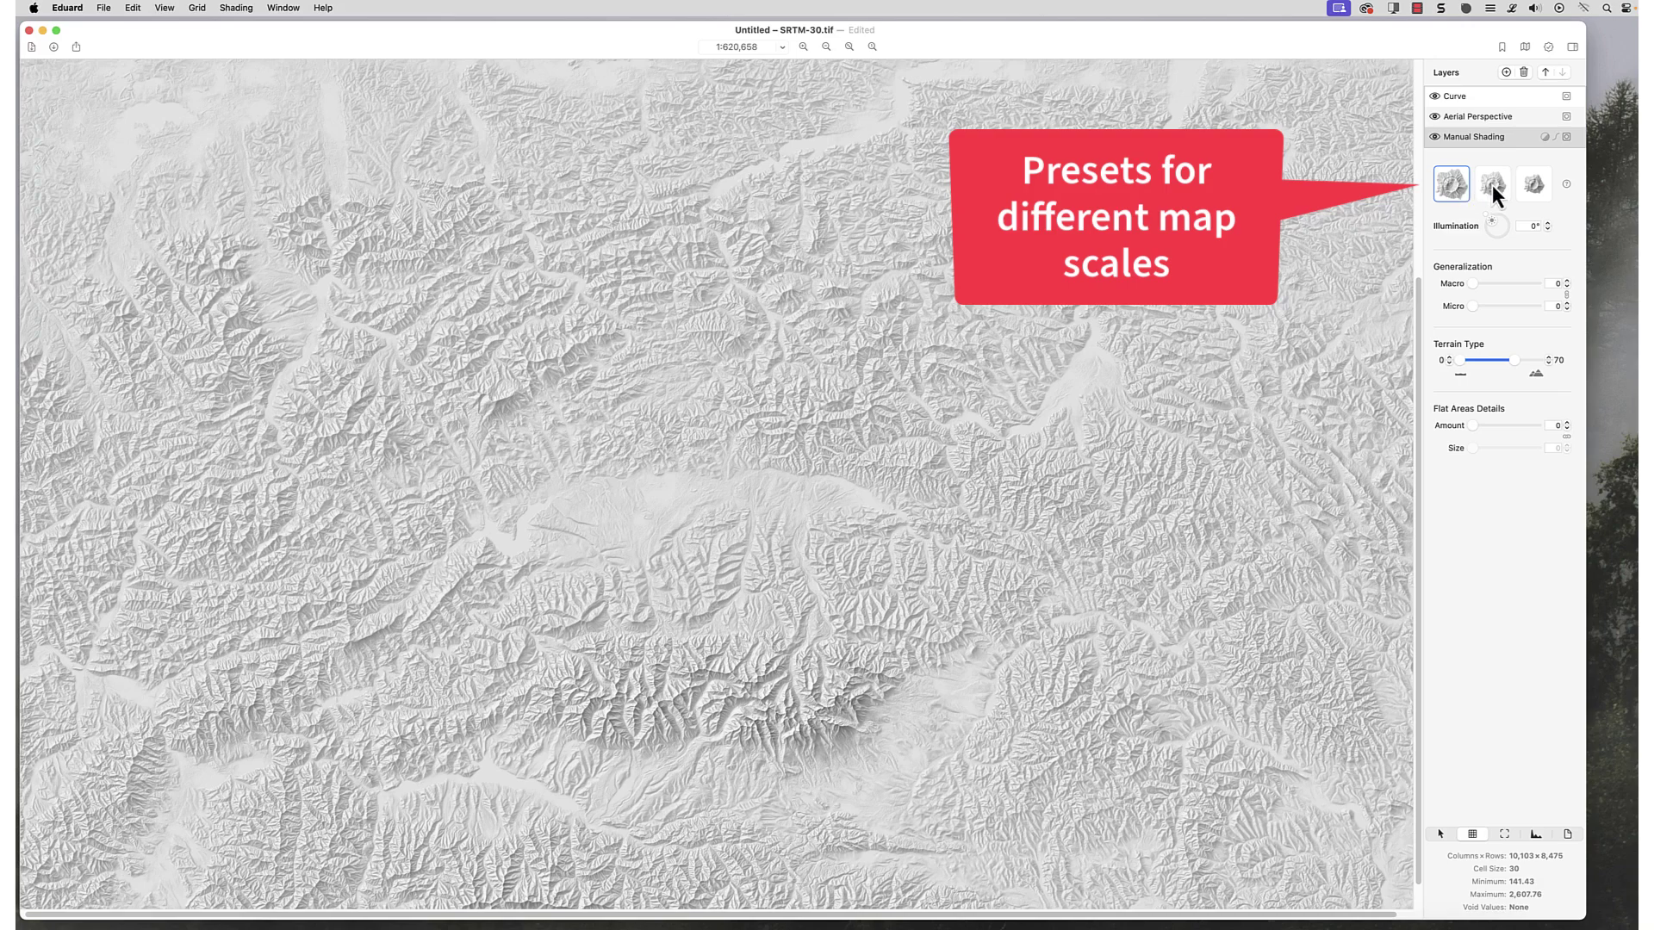
{"action": "left_click", "coordinate": [1494, 189]}
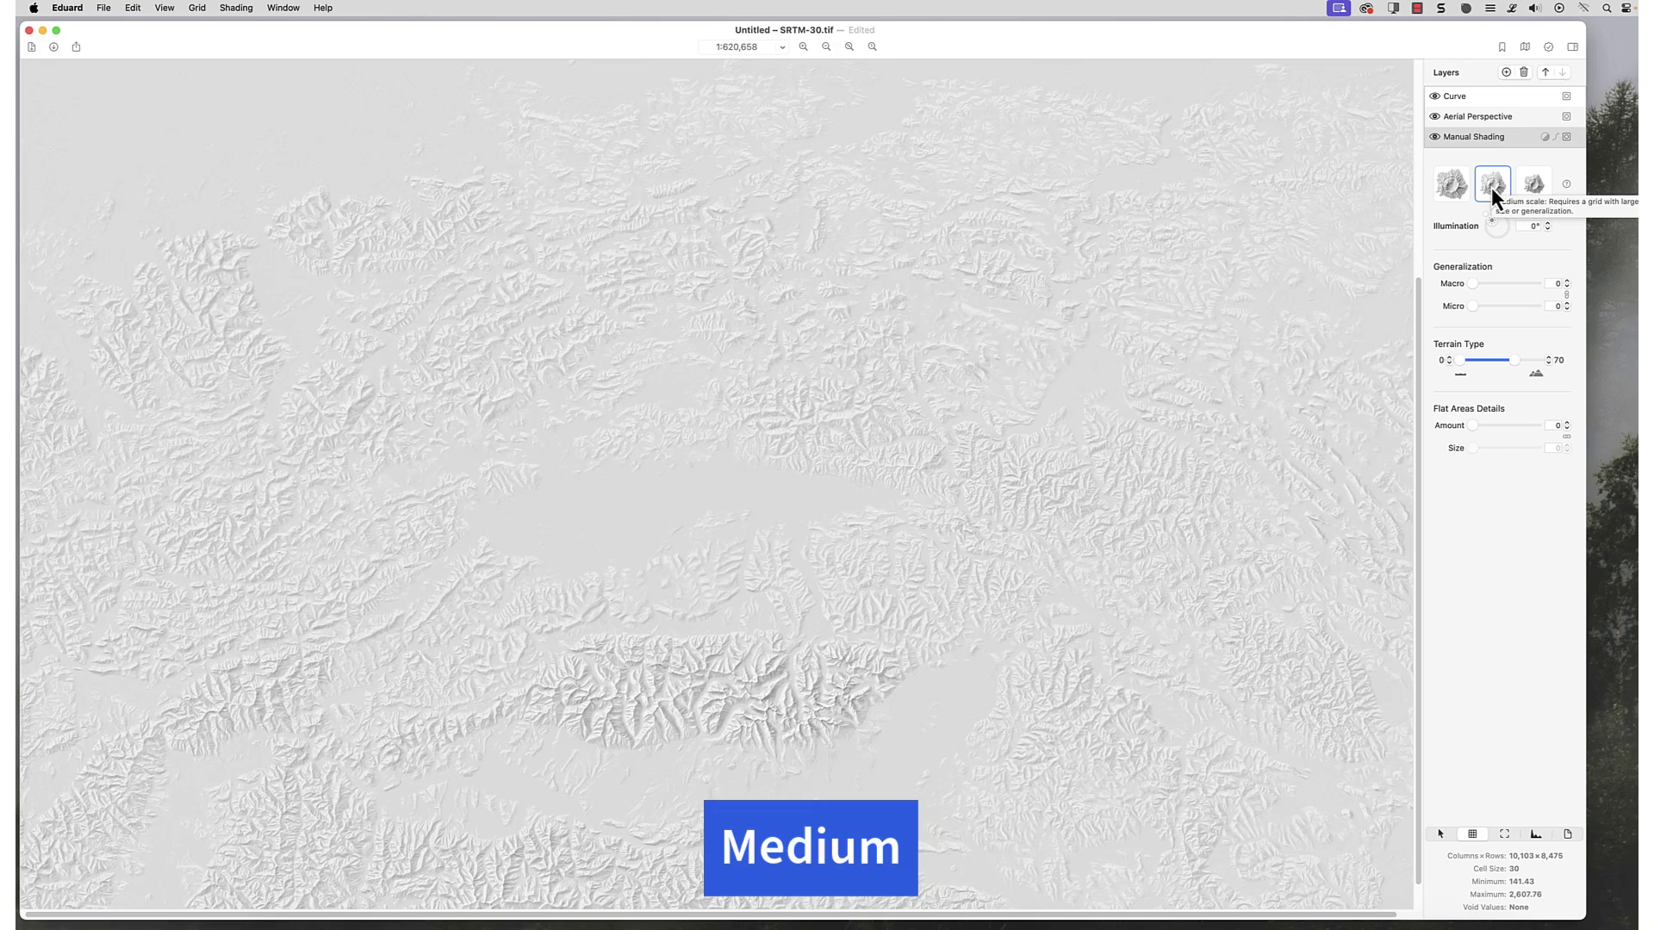
{"action": "left_click", "coordinate": [1535, 186]}
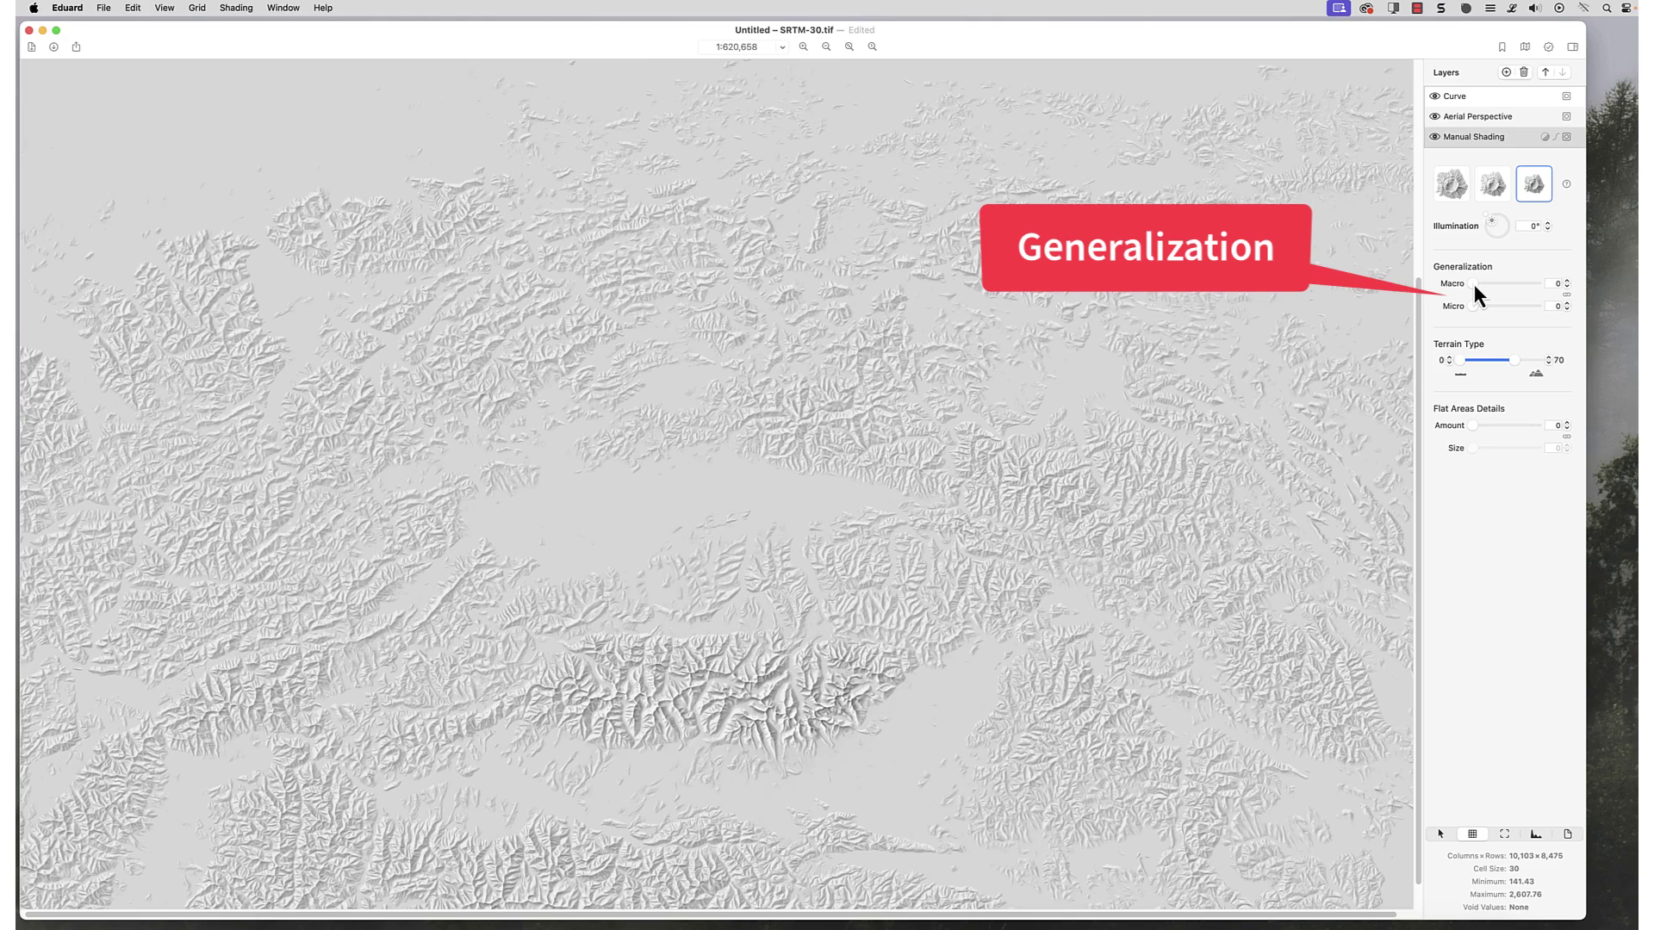
Try generalizing the small-scale shading with macro at 16, and with micro at 22 and higher
{"action": "scroll", "coordinate": [1166, 417], "scroll_direction": "up", "scroll_amount": 5}
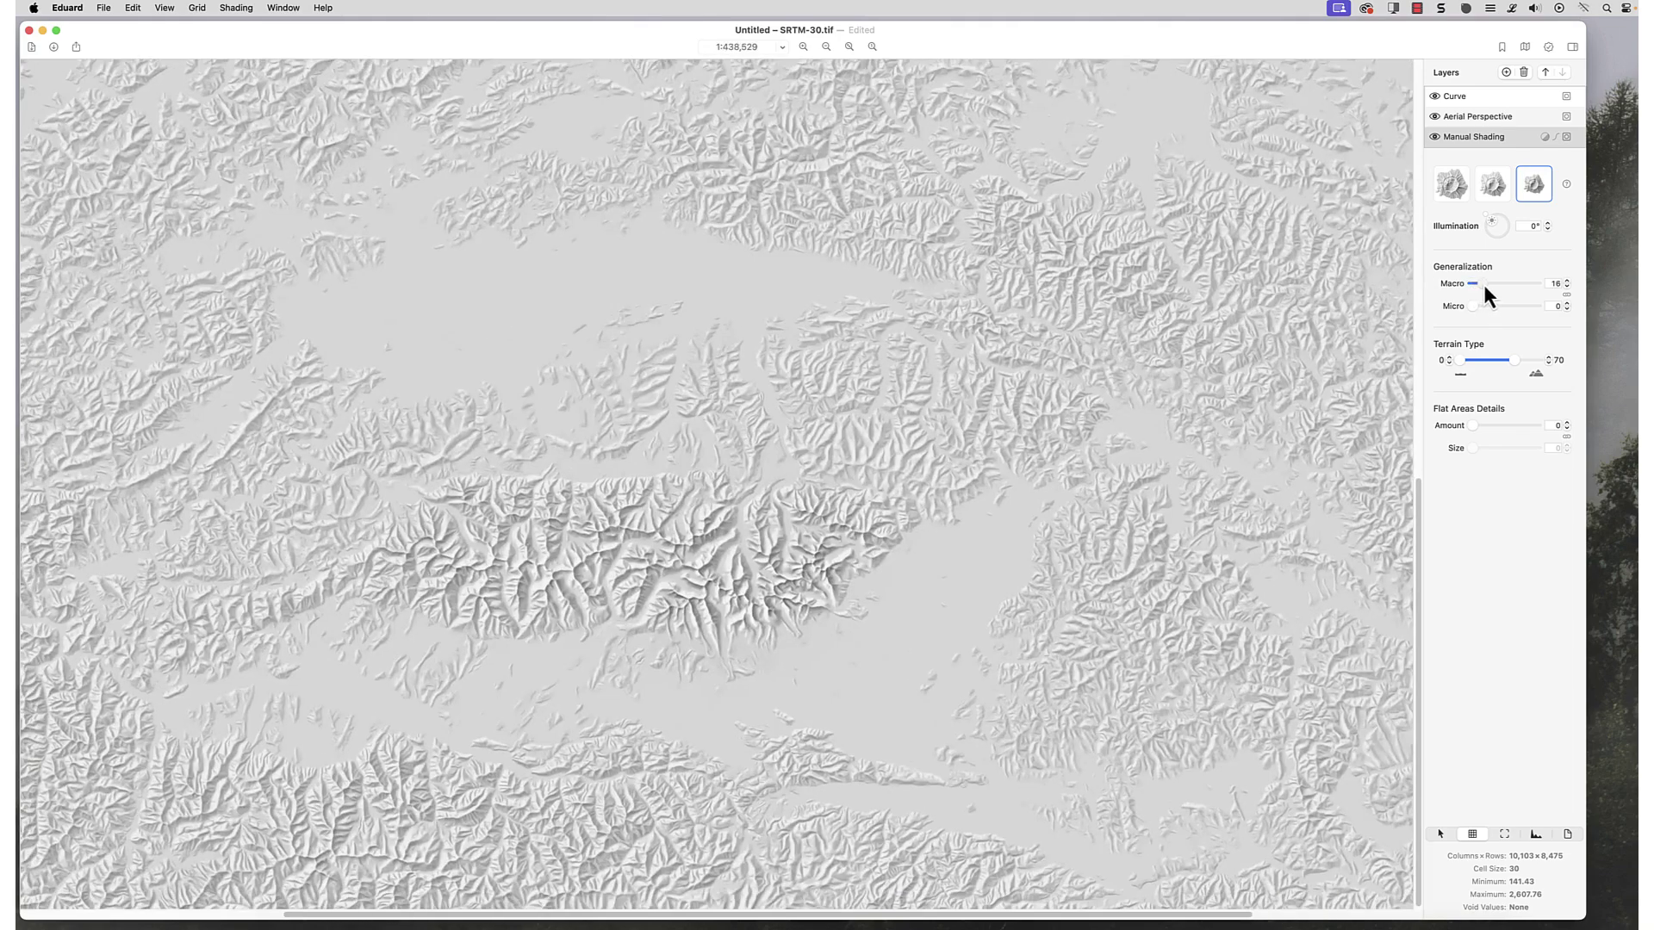
{"action": "mouse_move", "coordinate": [1483, 285]}
{"action": "left_mouse_down"}
{"action": "mouse_move", "coordinate": [1545, 286]}
{"action": "mouse_move", "coordinate": [1470, 286]}
{"action": "mouse_move", "coordinate": [1486, 308]}
{"action": "left_mouse_up"}
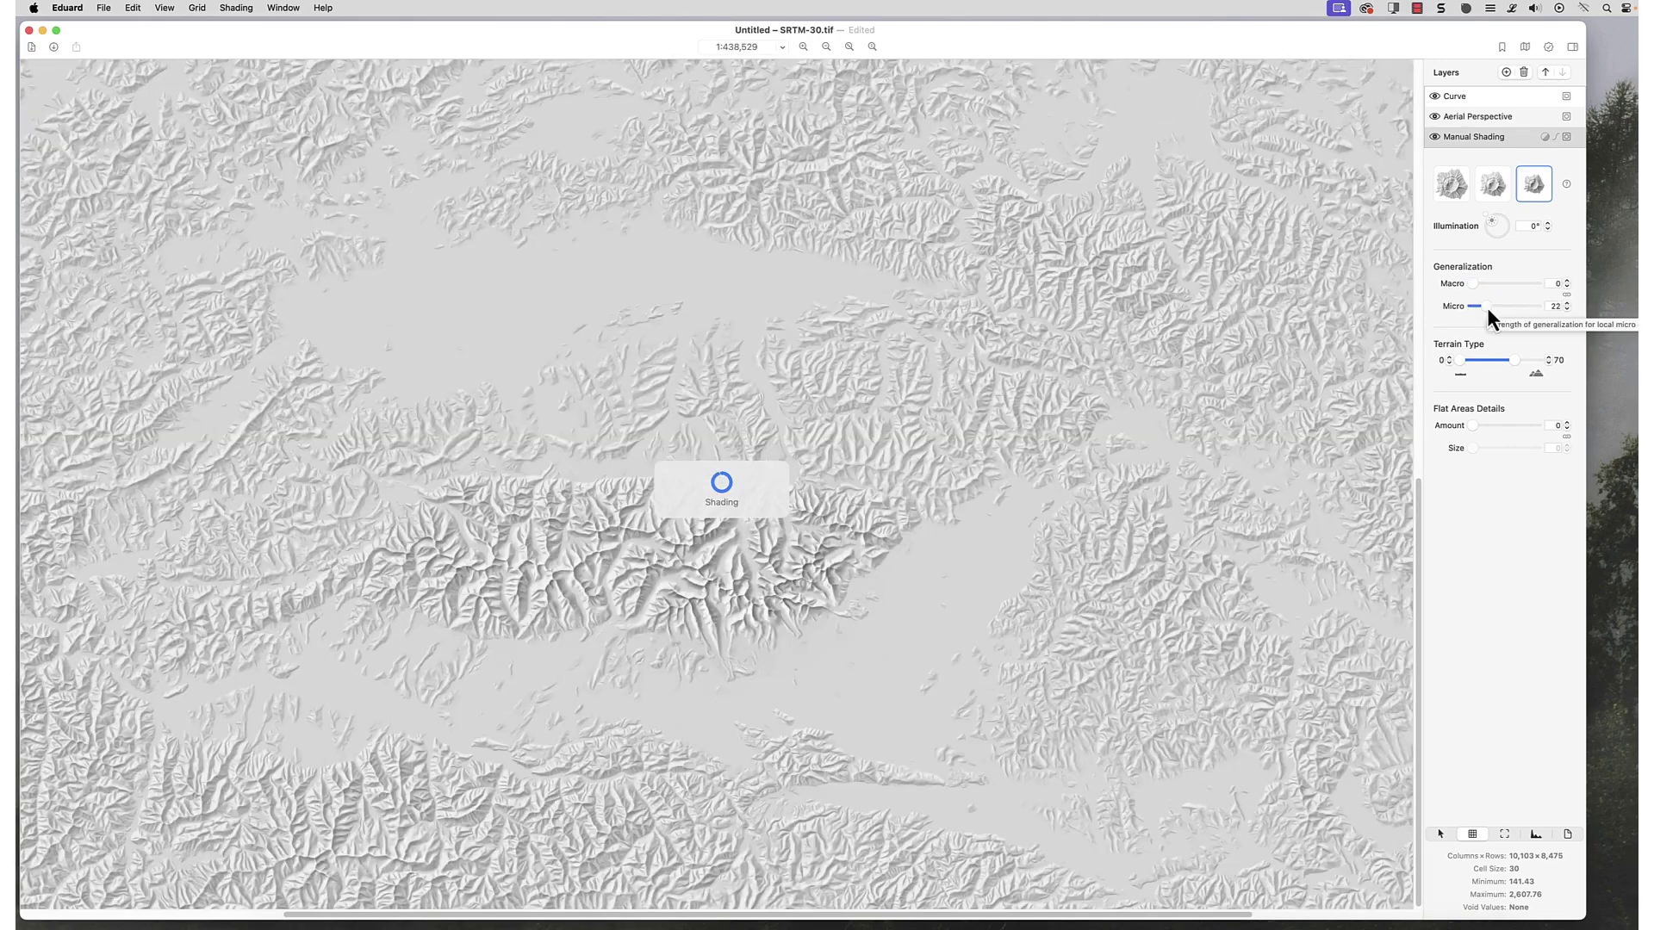
{"action": "scroll", "coordinate": [1052, 387], "scroll_direction": "up", "scroll_amount": 5}
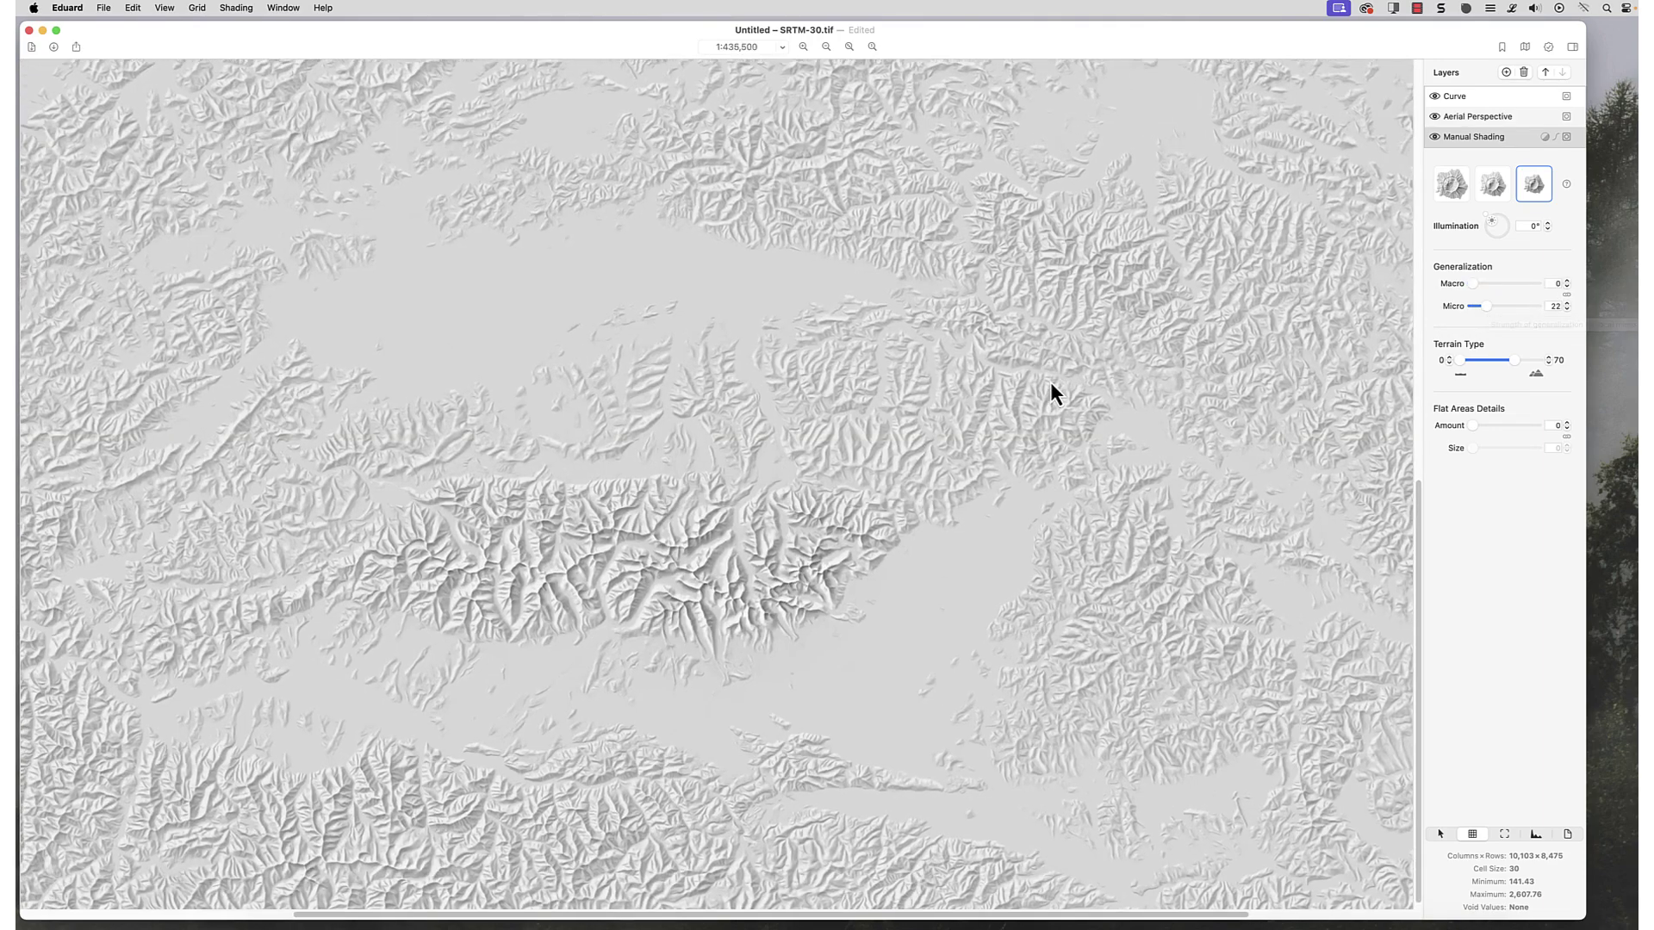
{"action": "scroll", "coordinate": [1047, 391], "scroll_direction": "down", "scroll_amount": 5}
{"action": "scroll", "coordinate": [1047, 390], "scroll_direction": "left", "scroll_amount": 5}
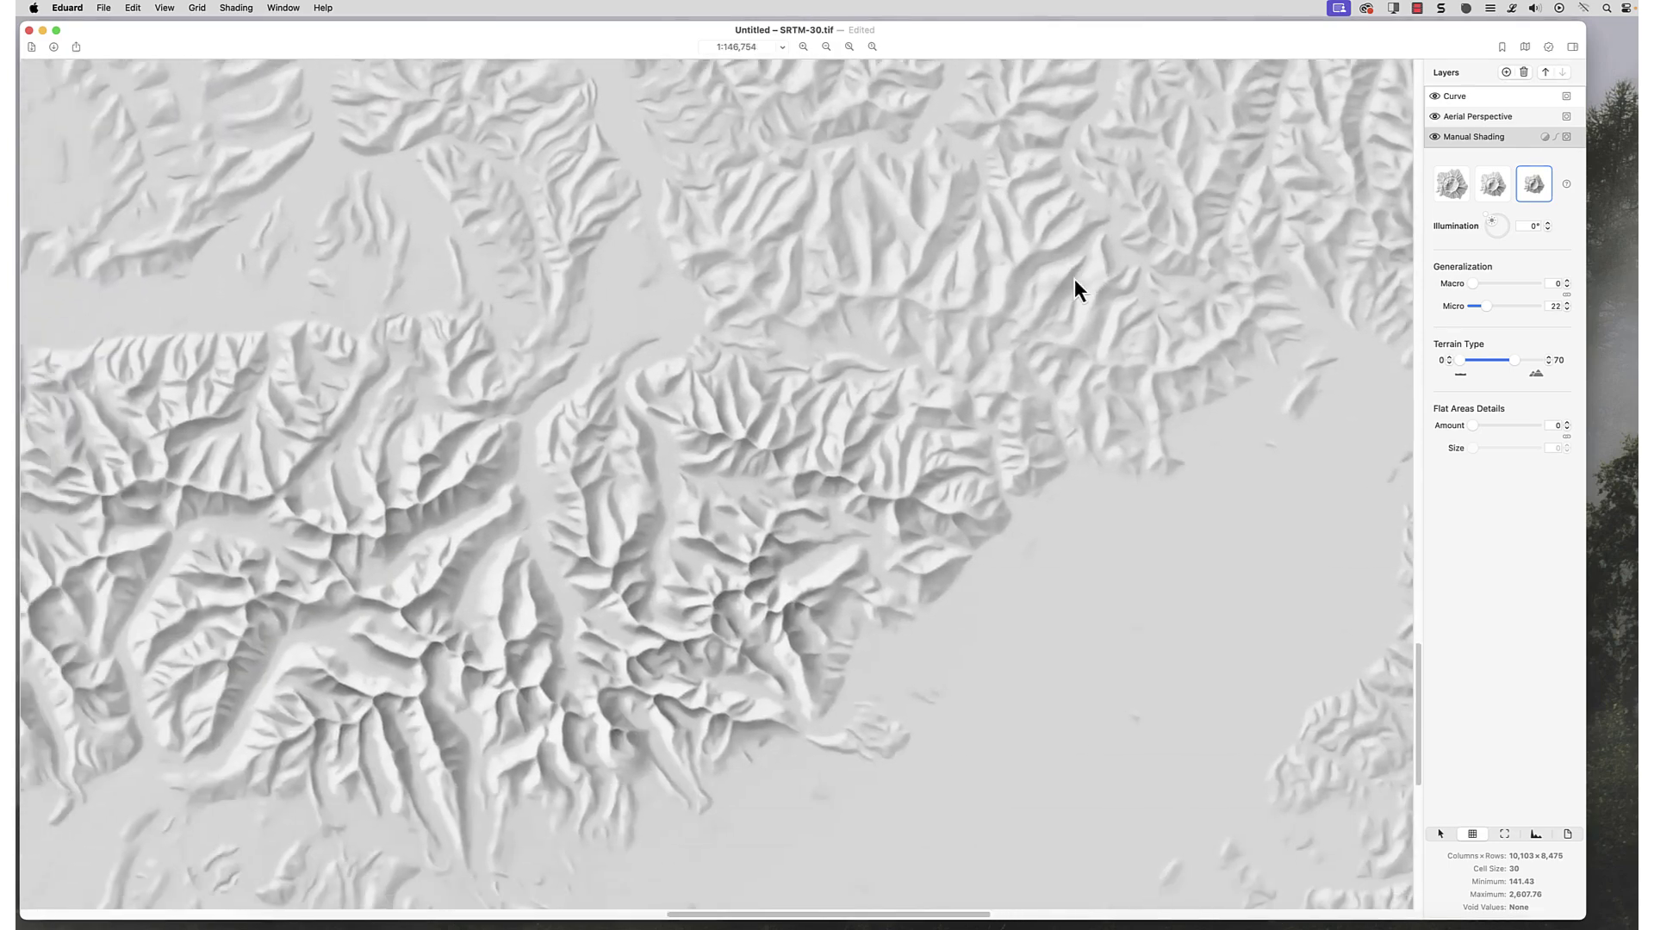
{"action": "left_click_drag", "start_coordinate": [1487, 306], "coordinate": [1526, 306]}
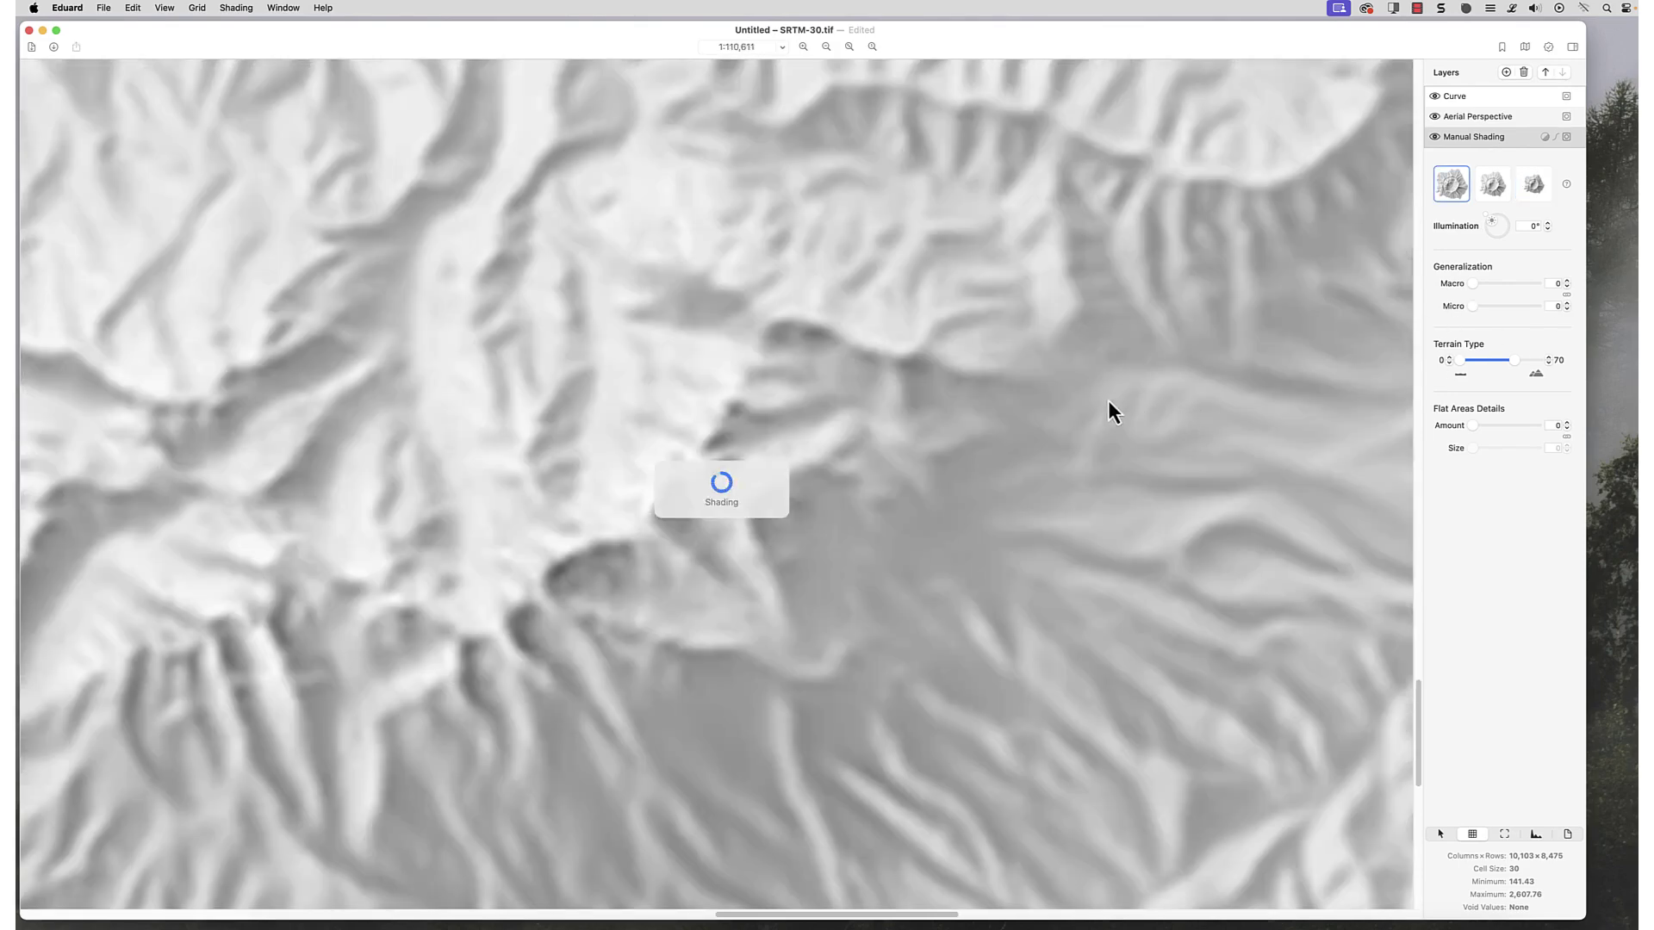
Adjust the upper end of the terrain type range for the large-scale shading, trying 11 and settling on 51
{"action": "scroll", "coordinate": [1094, 398], "scroll_direction": "down", "scroll_amount": 3}
{"action": "scroll", "coordinate": [1030, 494], "scroll_direction": "down", "scroll_amount": 3}
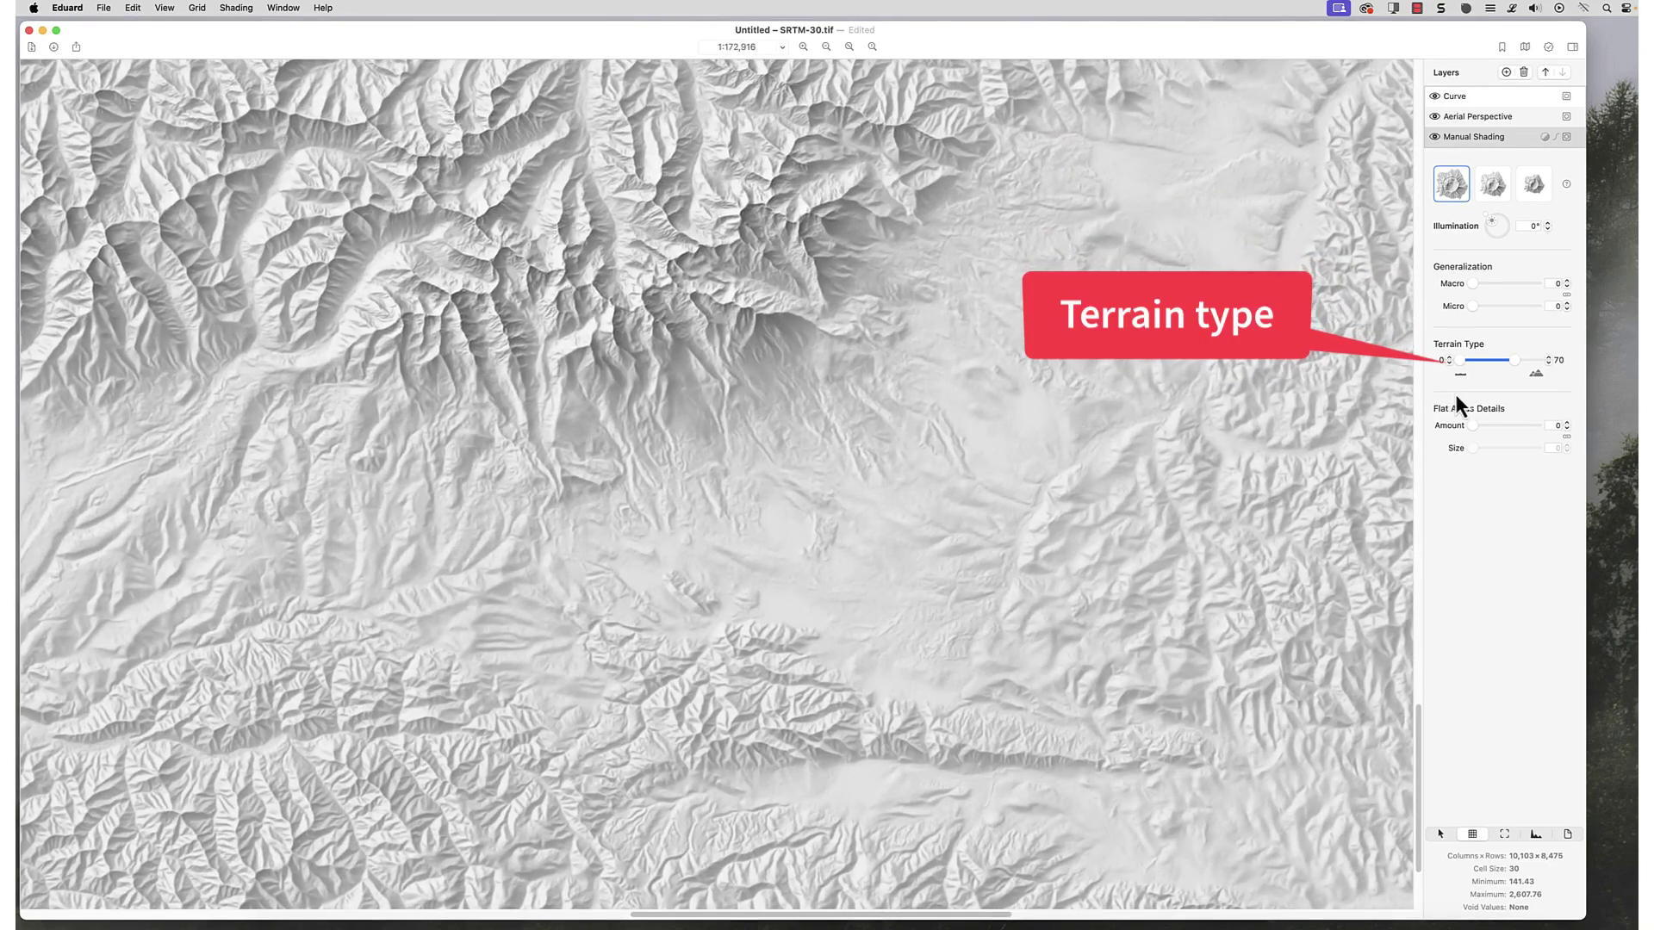
{"action": "left_click_drag", "start_coordinate": [1513, 360], "coordinate": [1495, 360]}
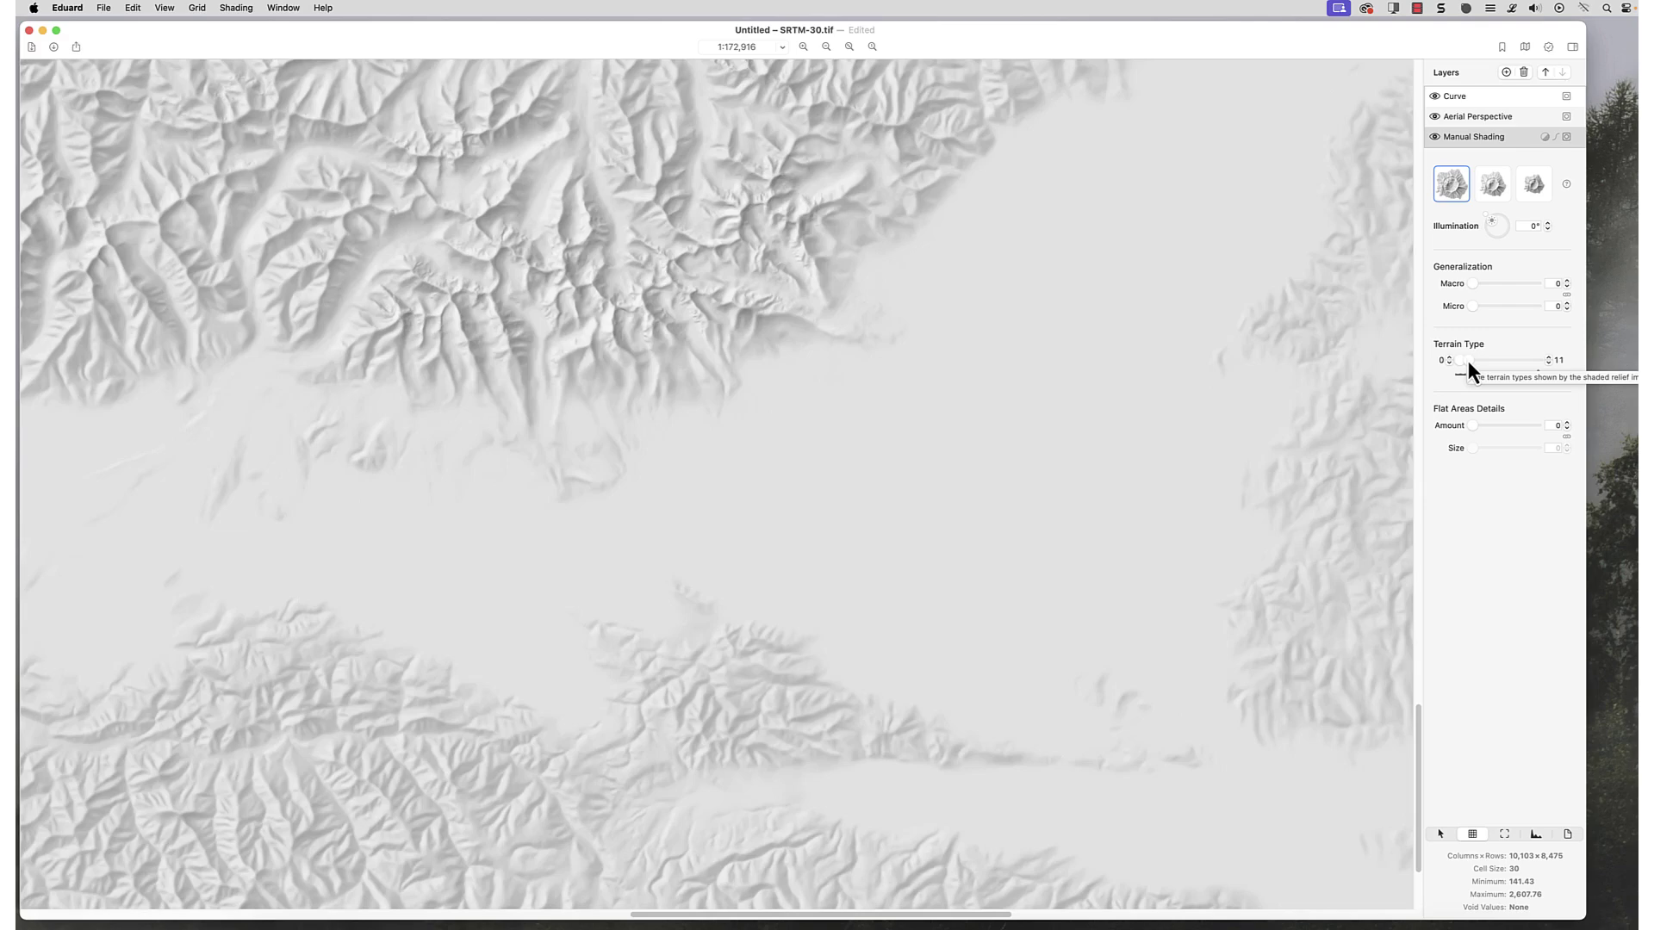
{"action": "left_click_drag", "start_coordinate": [1467, 360], "coordinate": [1469, 360]}
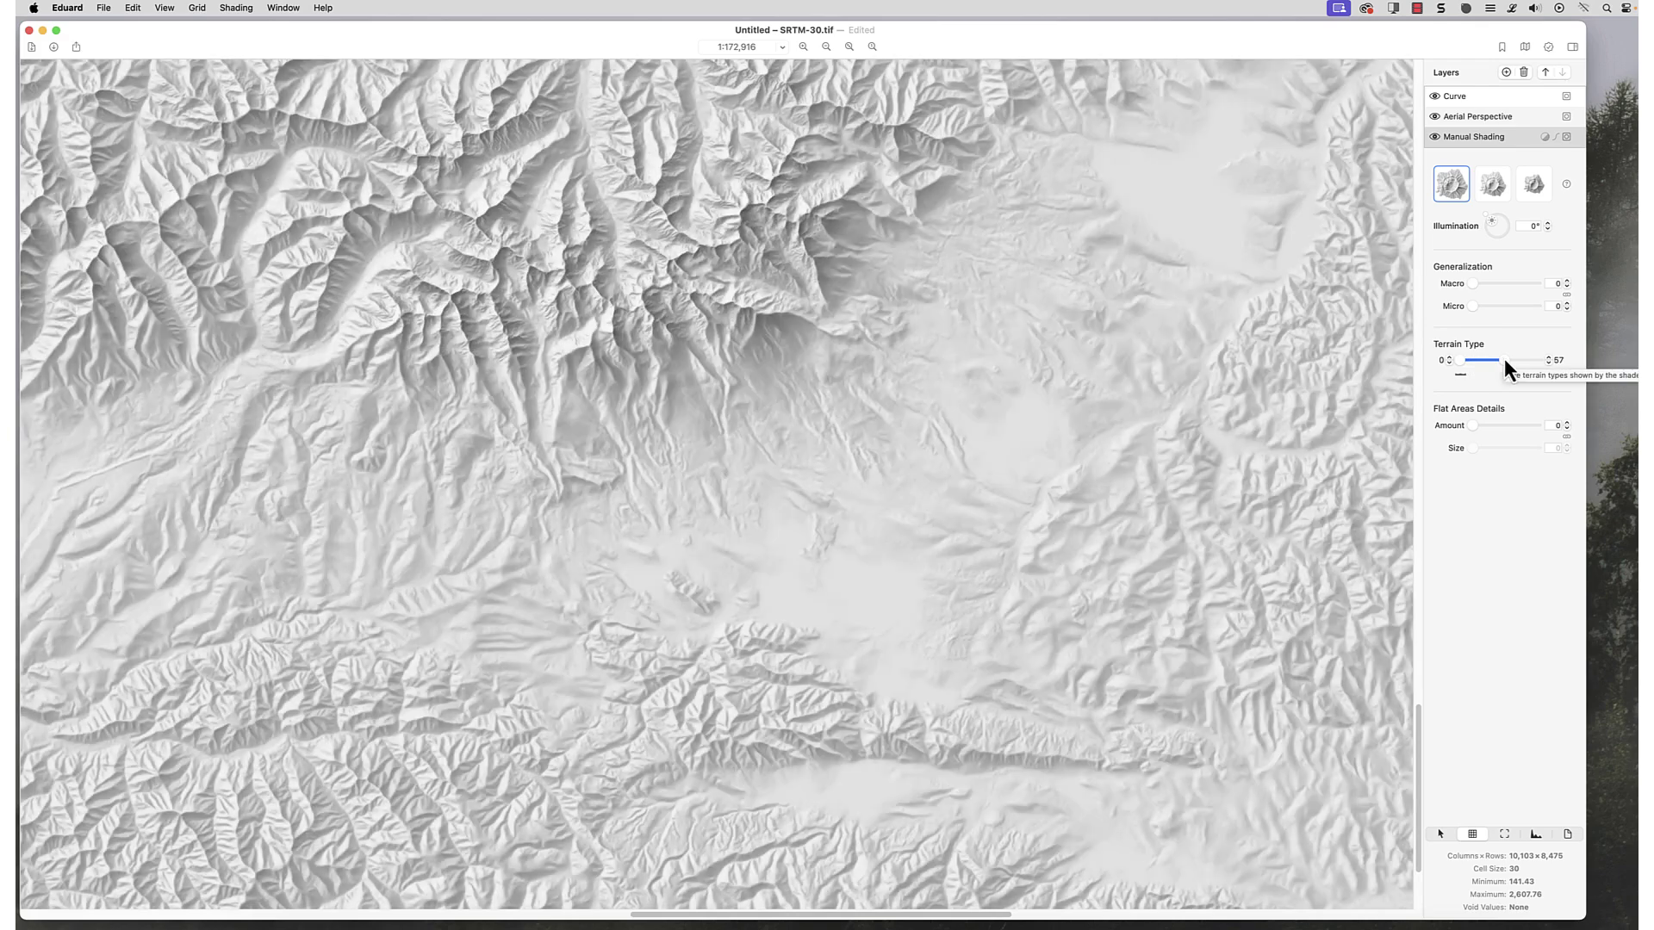
{"action": "left_click_drag", "start_coordinate": [1504, 360], "coordinate": [1507, 360]}
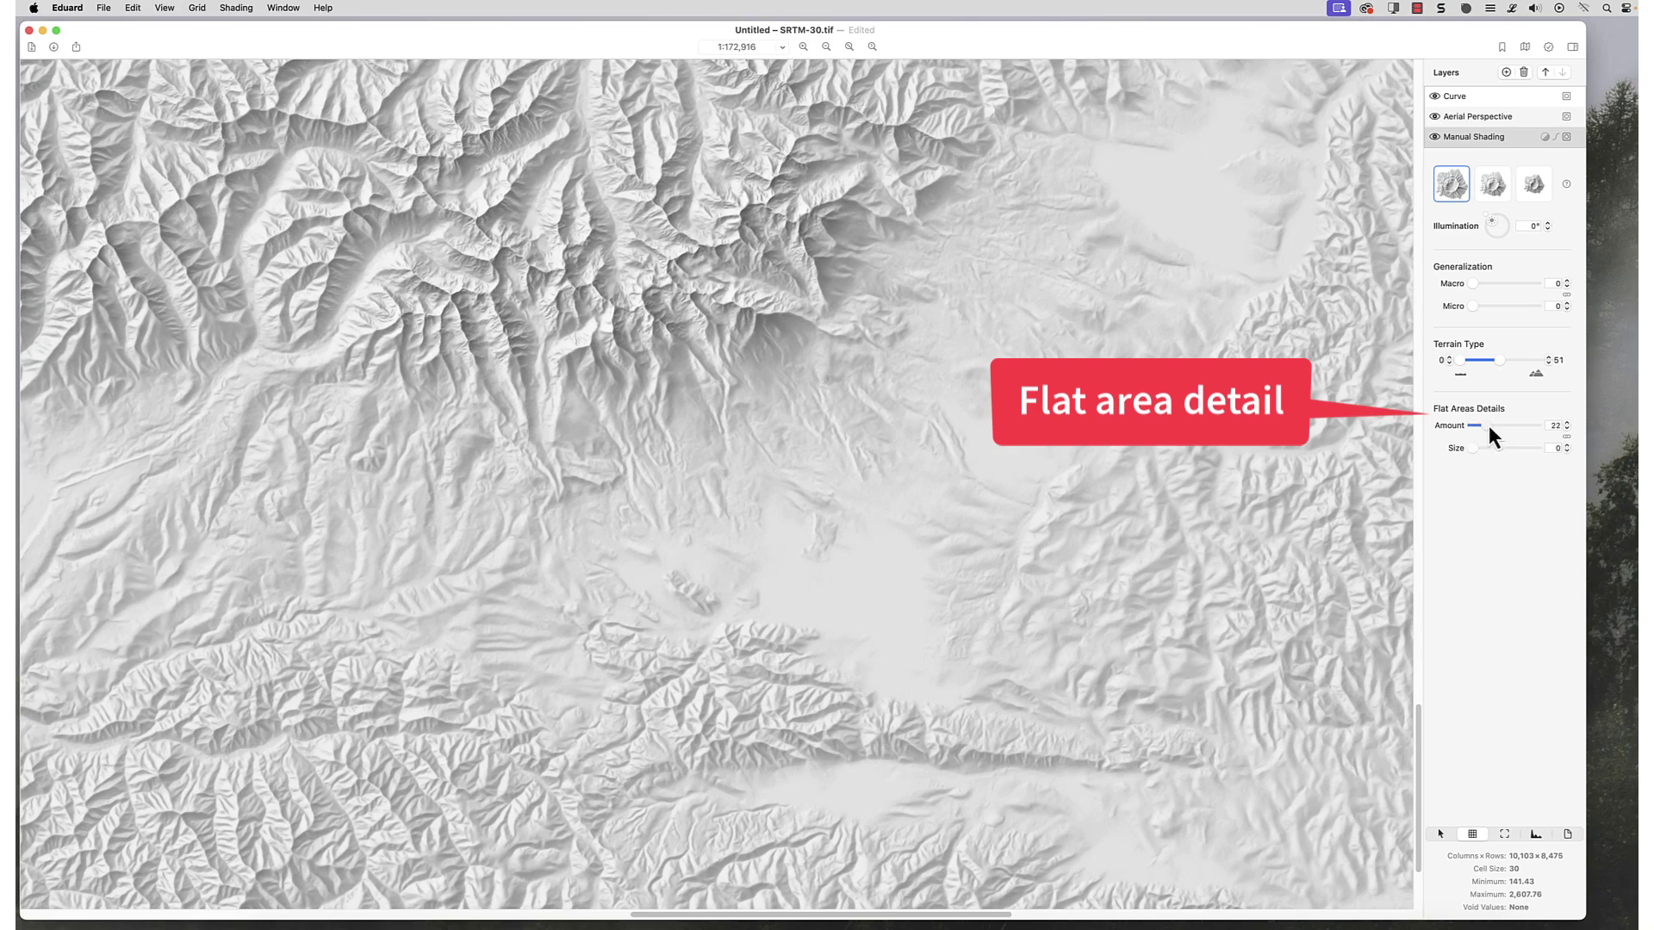
Emphasize the flat areas details with an amount of 51, increase it to 99, and set the size to 41
{"action": "left_click_drag", "start_coordinate": [1502, 426], "coordinate": [1505, 426]}
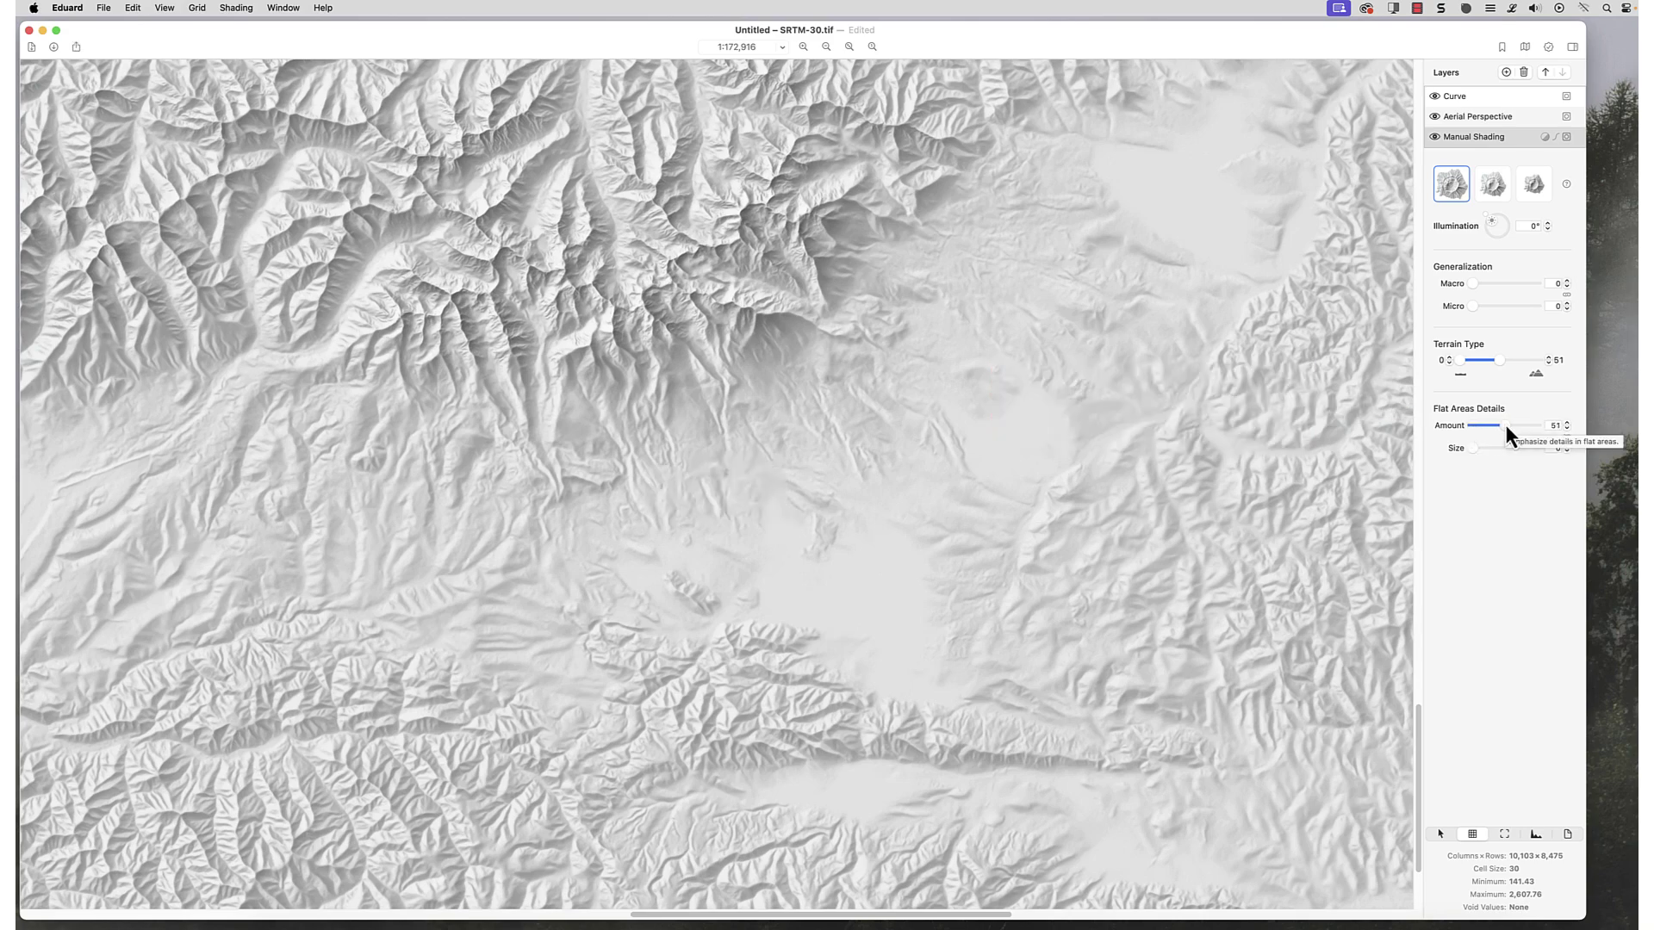
{"action": "scroll", "coordinate": [984, 546], "scroll_direction": "up", "scroll_amount": 3}
{"action": "scroll", "coordinate": [983, 546], "scroll_direction": "up", "scroll_amount": 2}
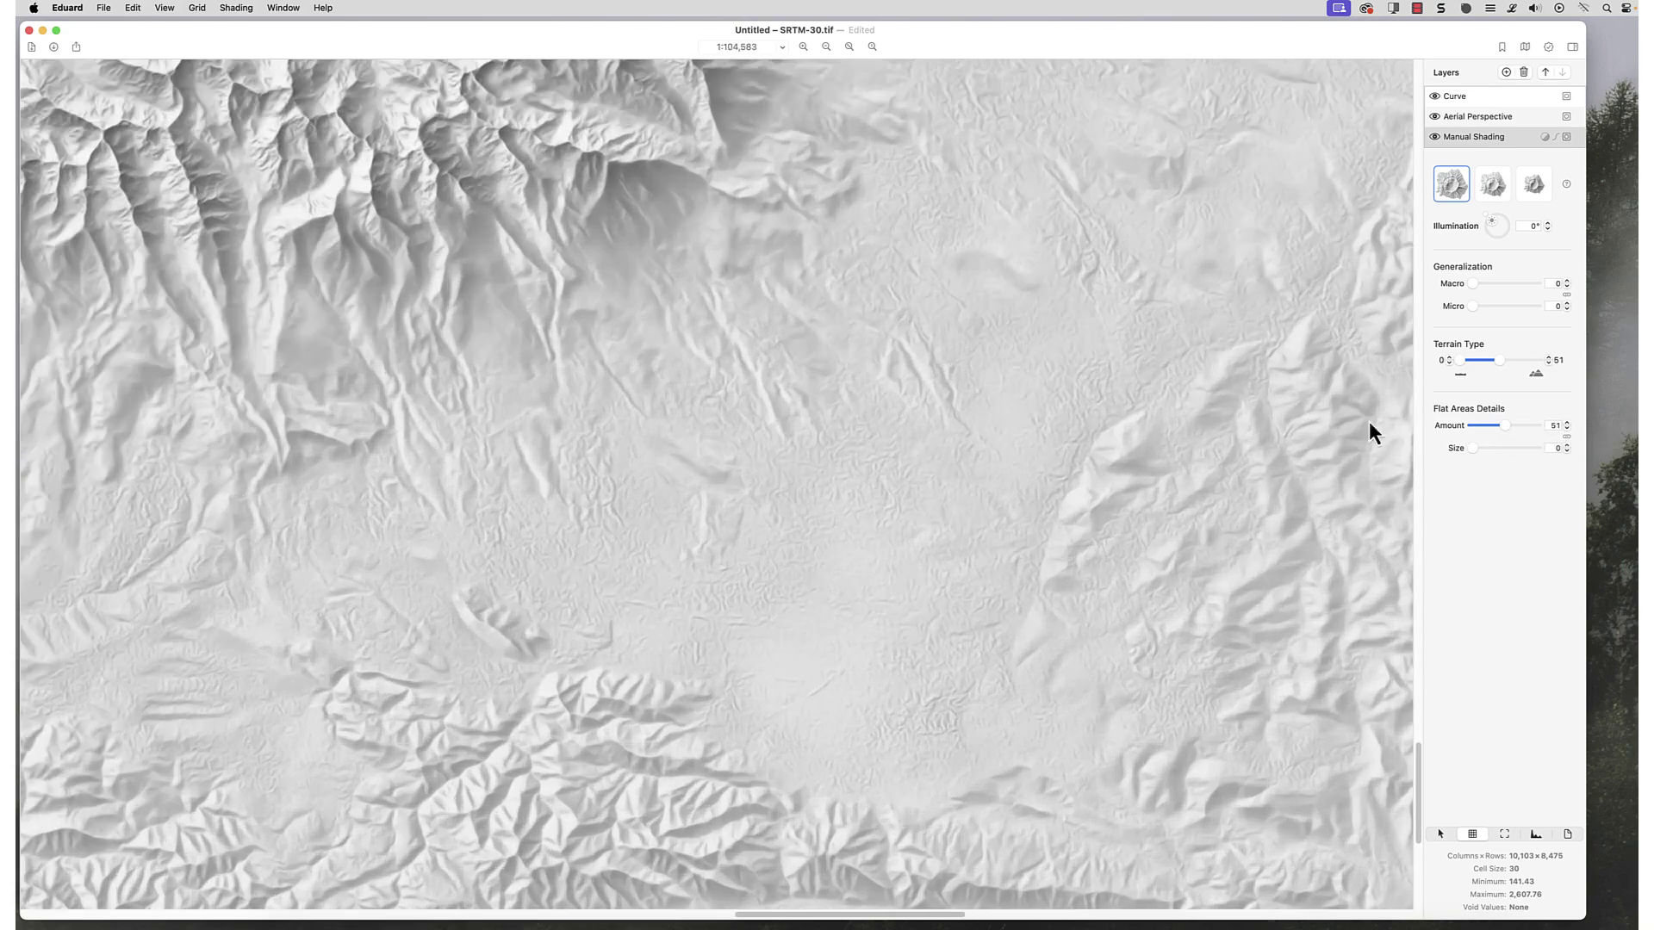
{"action": "left_click_drag", "start_coordinate": [1519, 425], "coordinate": [1526, 429]}
{"action": "left_click", "coordinate": [1497, 447]}
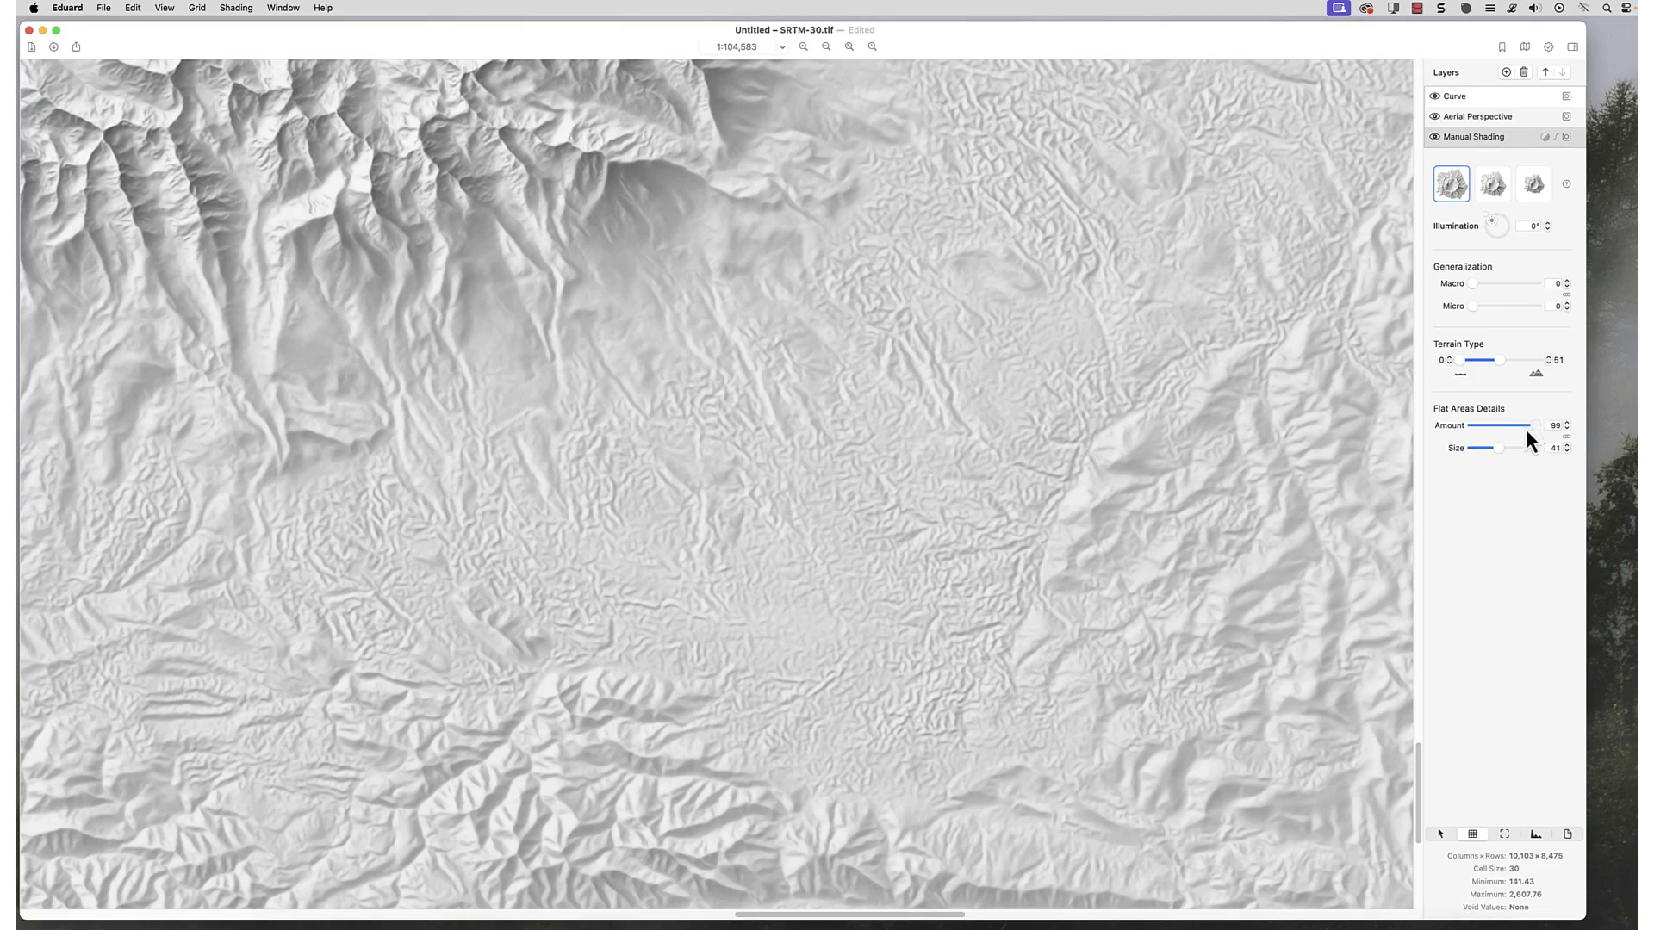
{"action": "scroll", "coordinate": [799, 226], "scroll_direction": "down", "scroll_amount": 5}
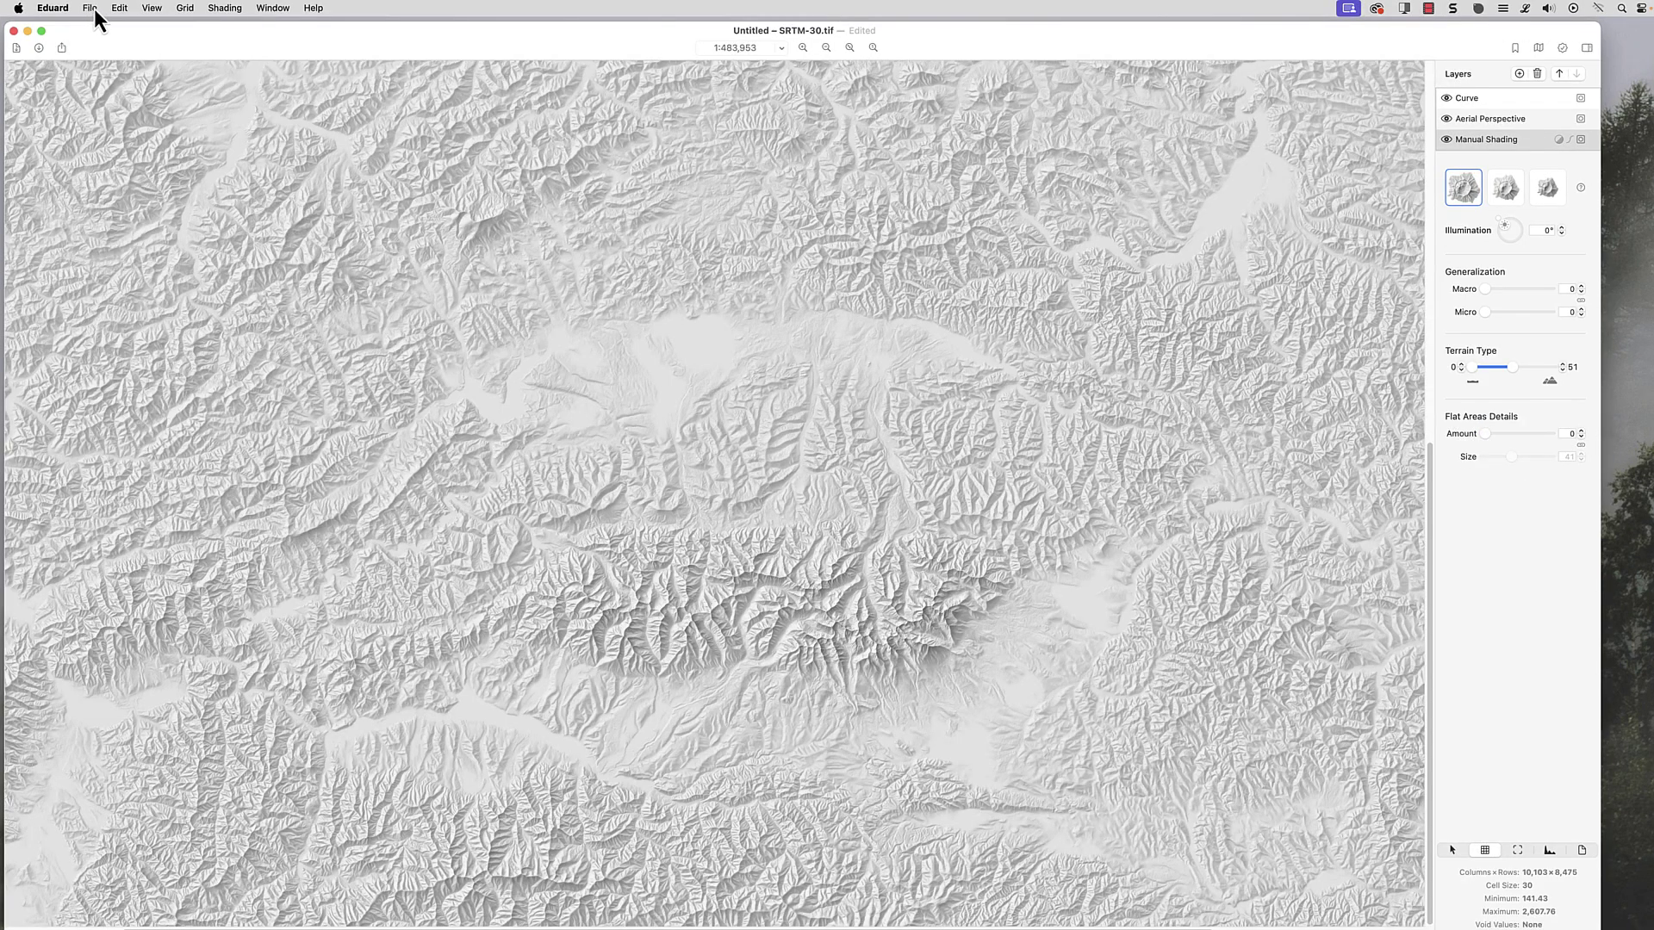
Check the reference scale setting and close it
{"action": "left_click", "coordinate": [95, 8]}
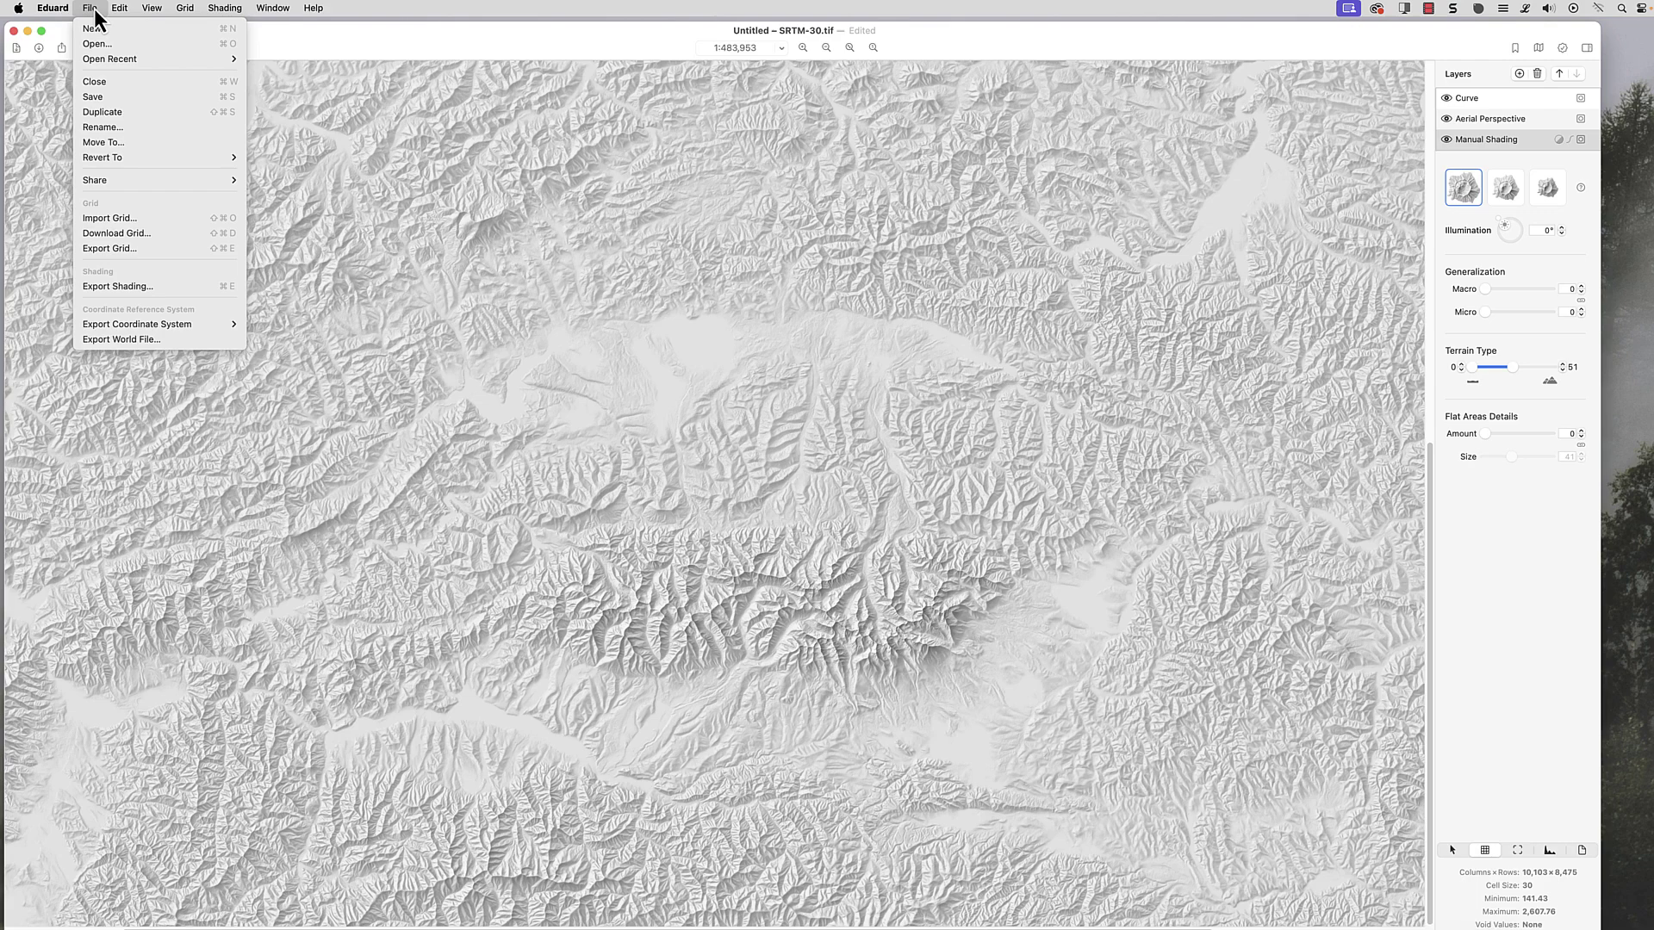
{"action": "left_click", "coordinate": [121, 9]}
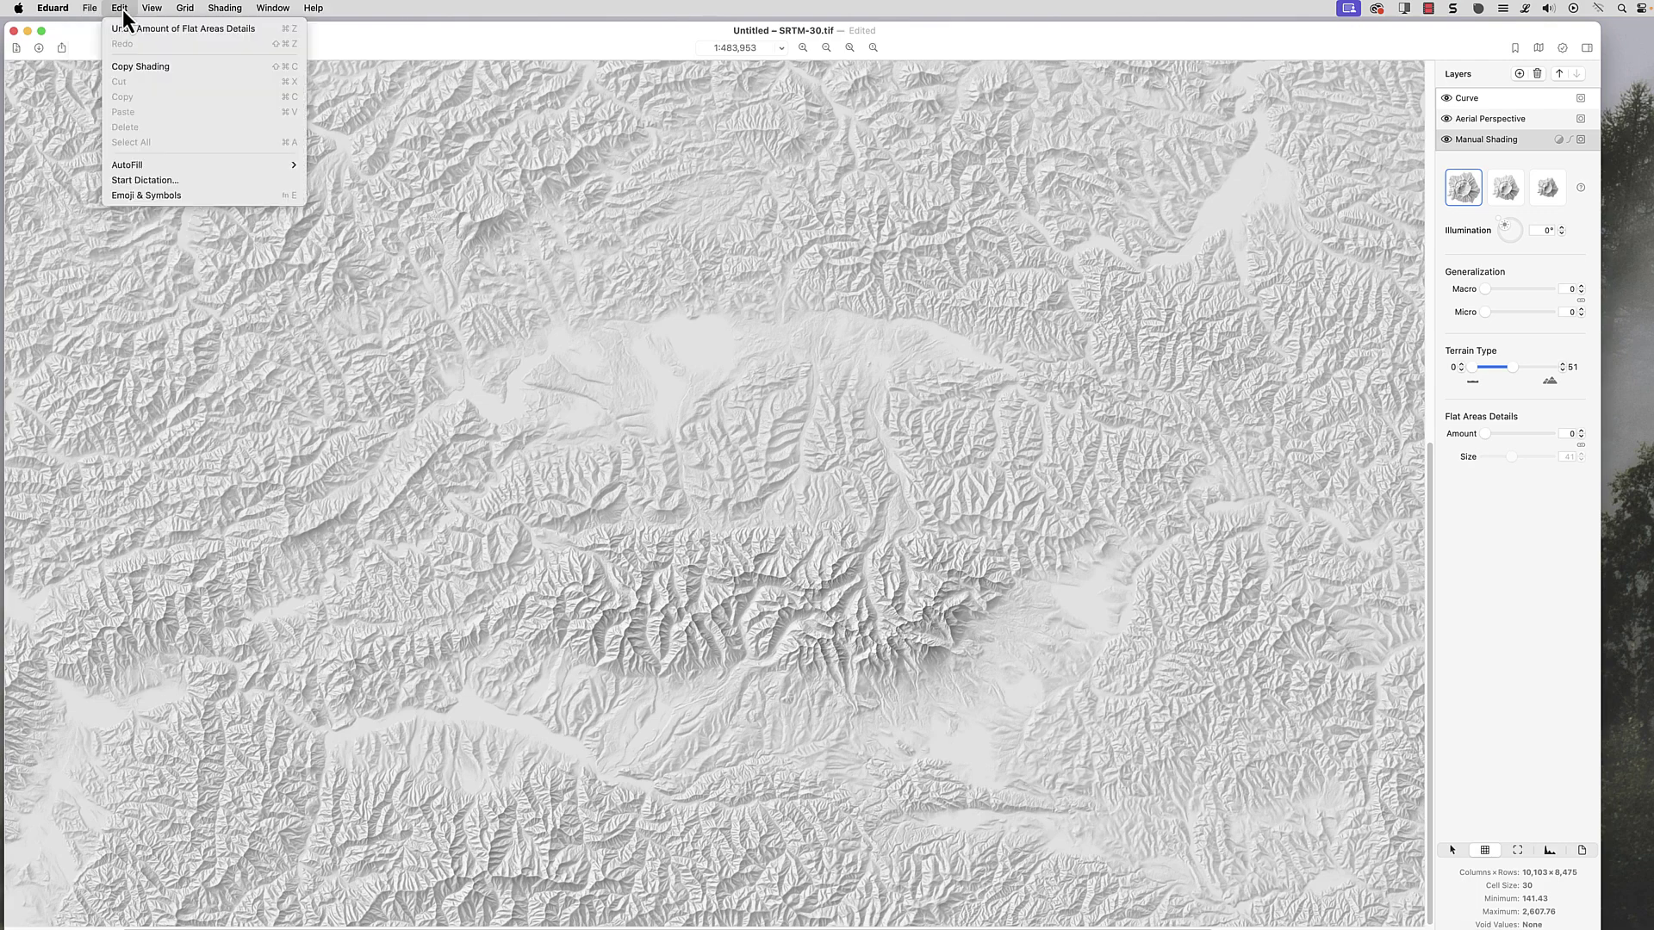
{"action": "mouse_move", "coordinate": [153, 10]}
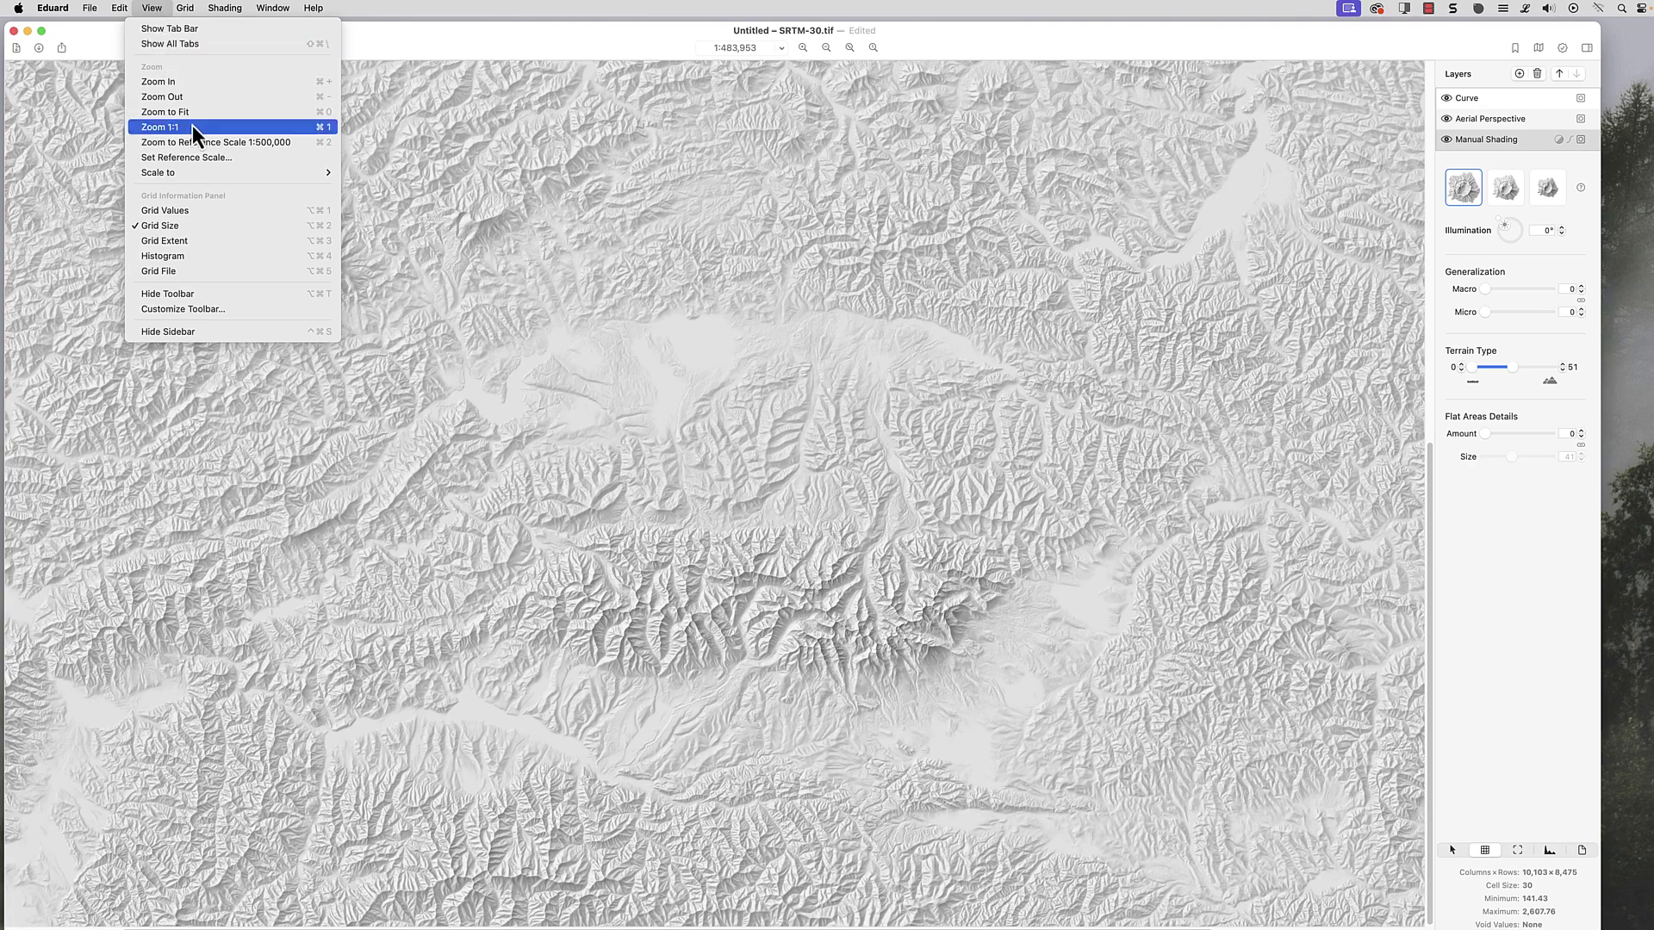
{"action": "left_click", "coordinate": [245, 158]}
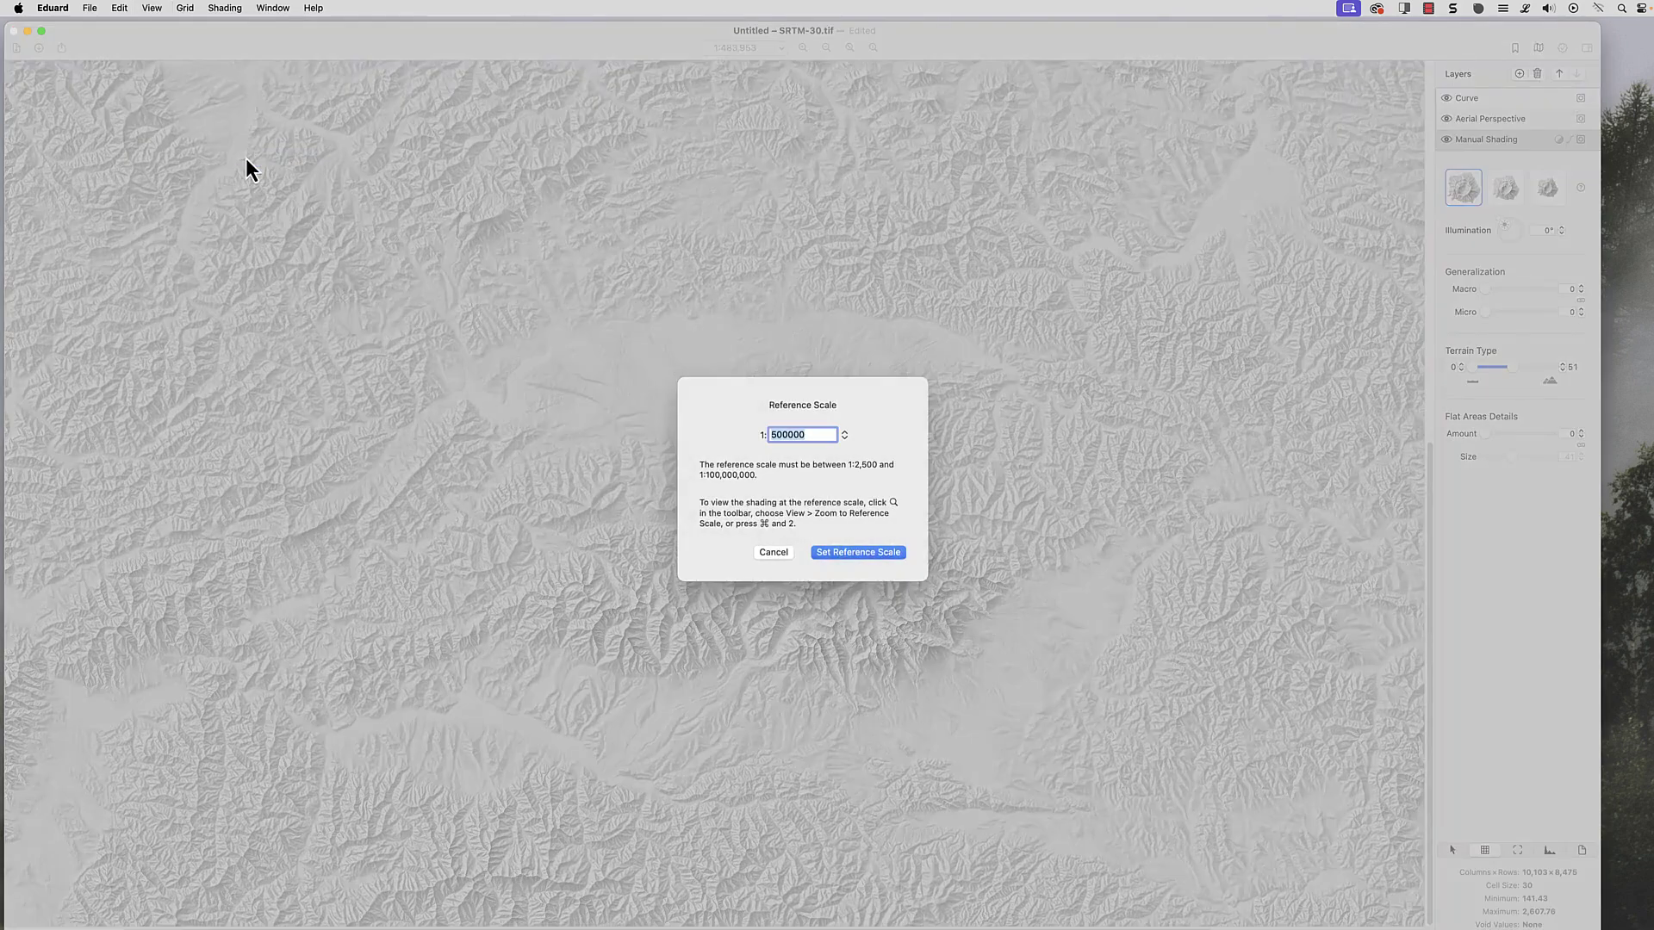
{"action": "left_click", "coordinate": [769, 553]}
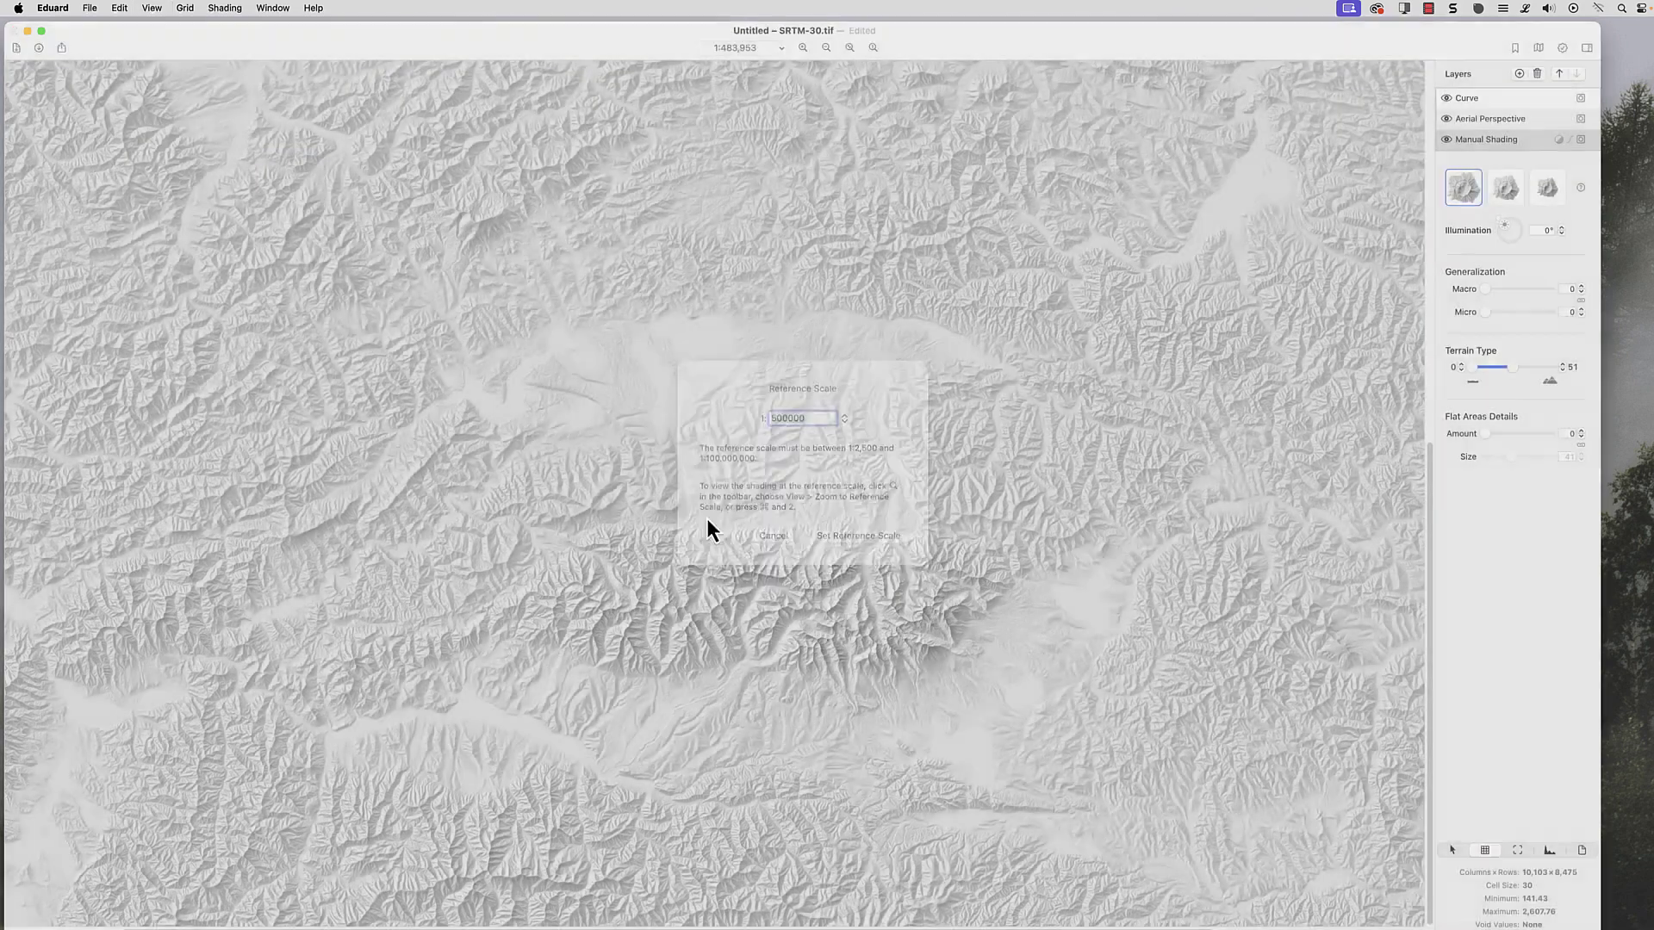
Look through the available view scales and show the histogram in the grid information area
{"action": "left_click", "coordinate": [152, 8]}
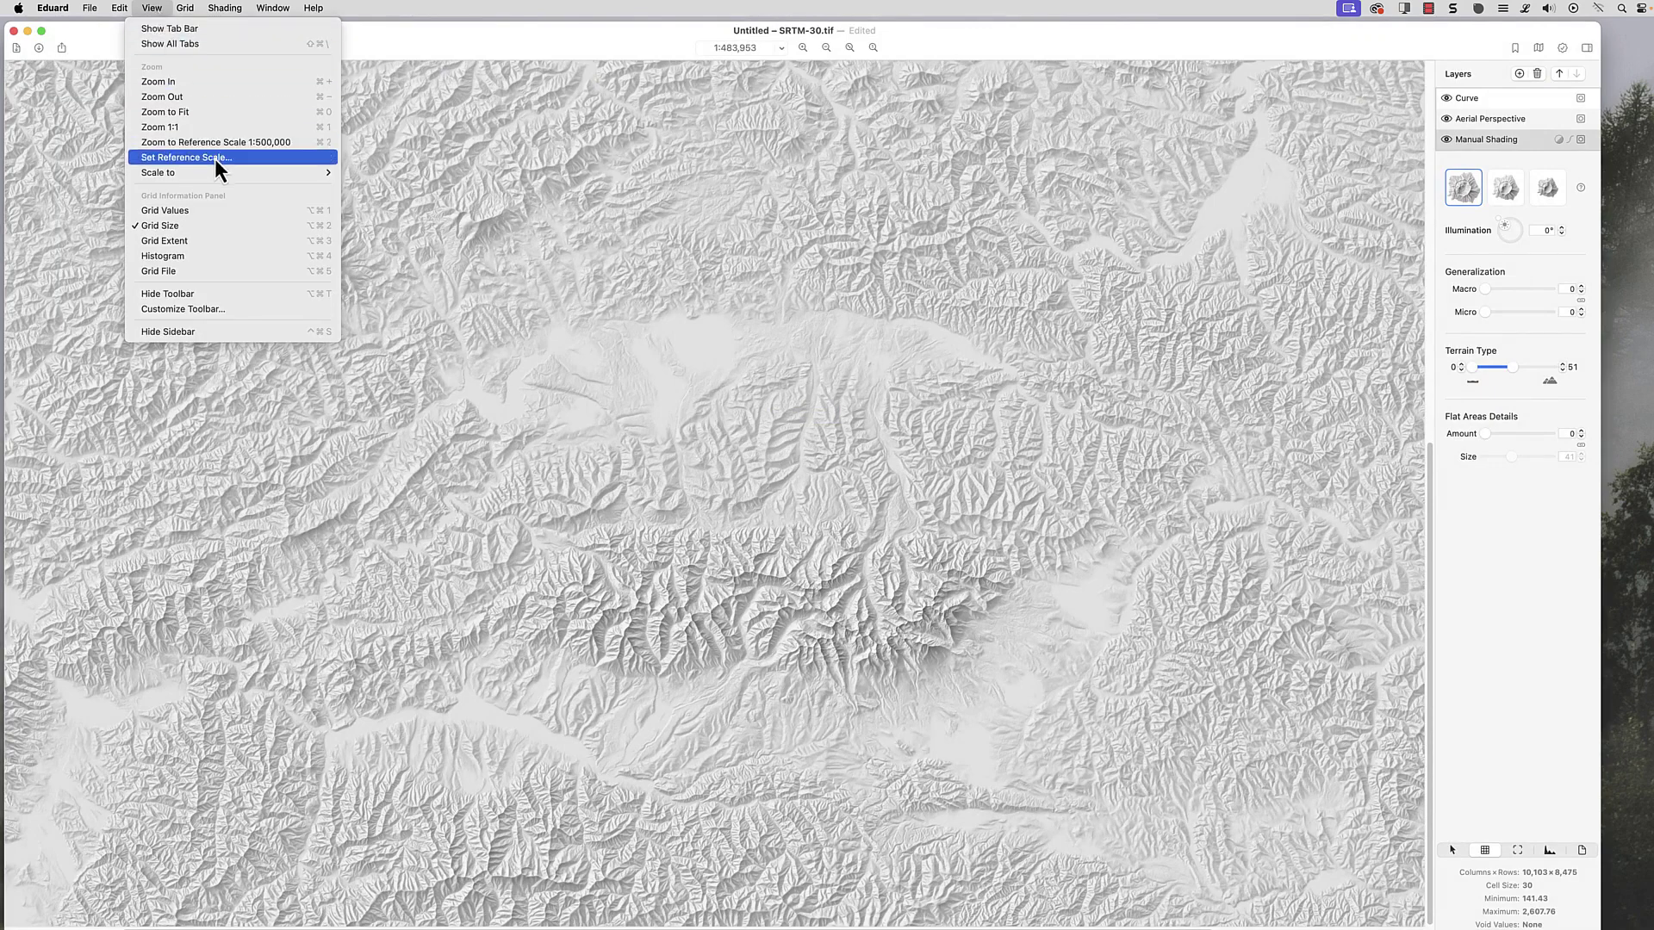
{"action": "mouse_move", "coordinate": [219, 172]}
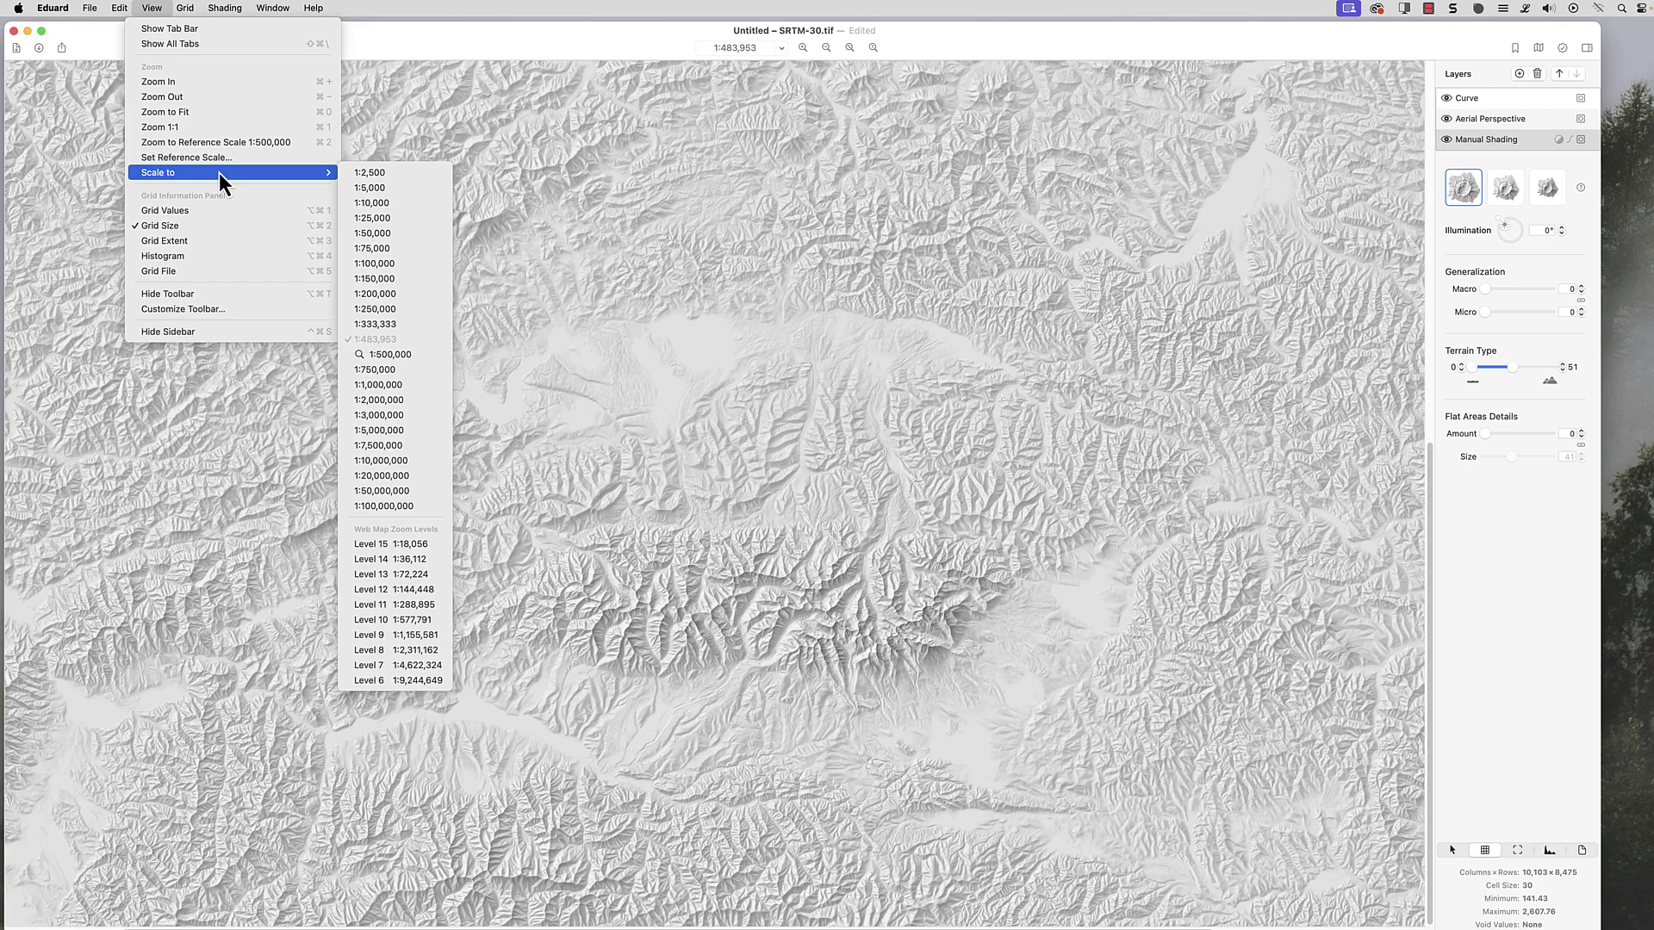
{"action": "left_click", "coordinate": [163, 256]}
Try cropping the grid extent by pulling the crop frame's west and north edges inward
{"action": "left_click", "coordinate": [185, 8]}
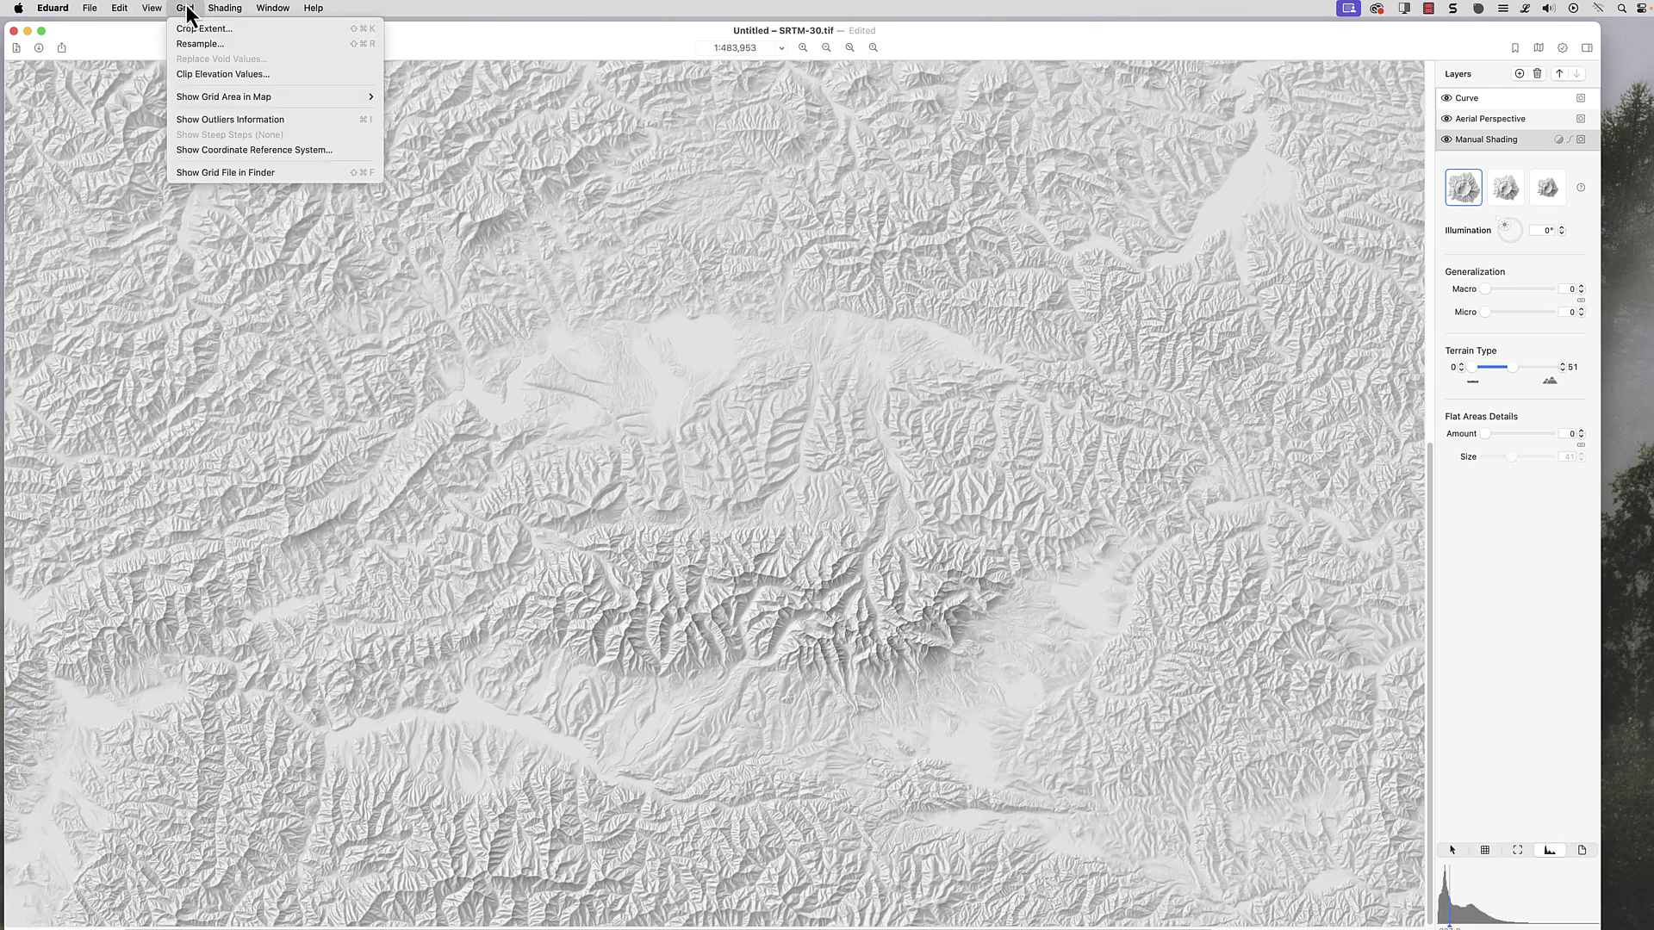
{"action": "left_click", "coordinate": [193, 28]}
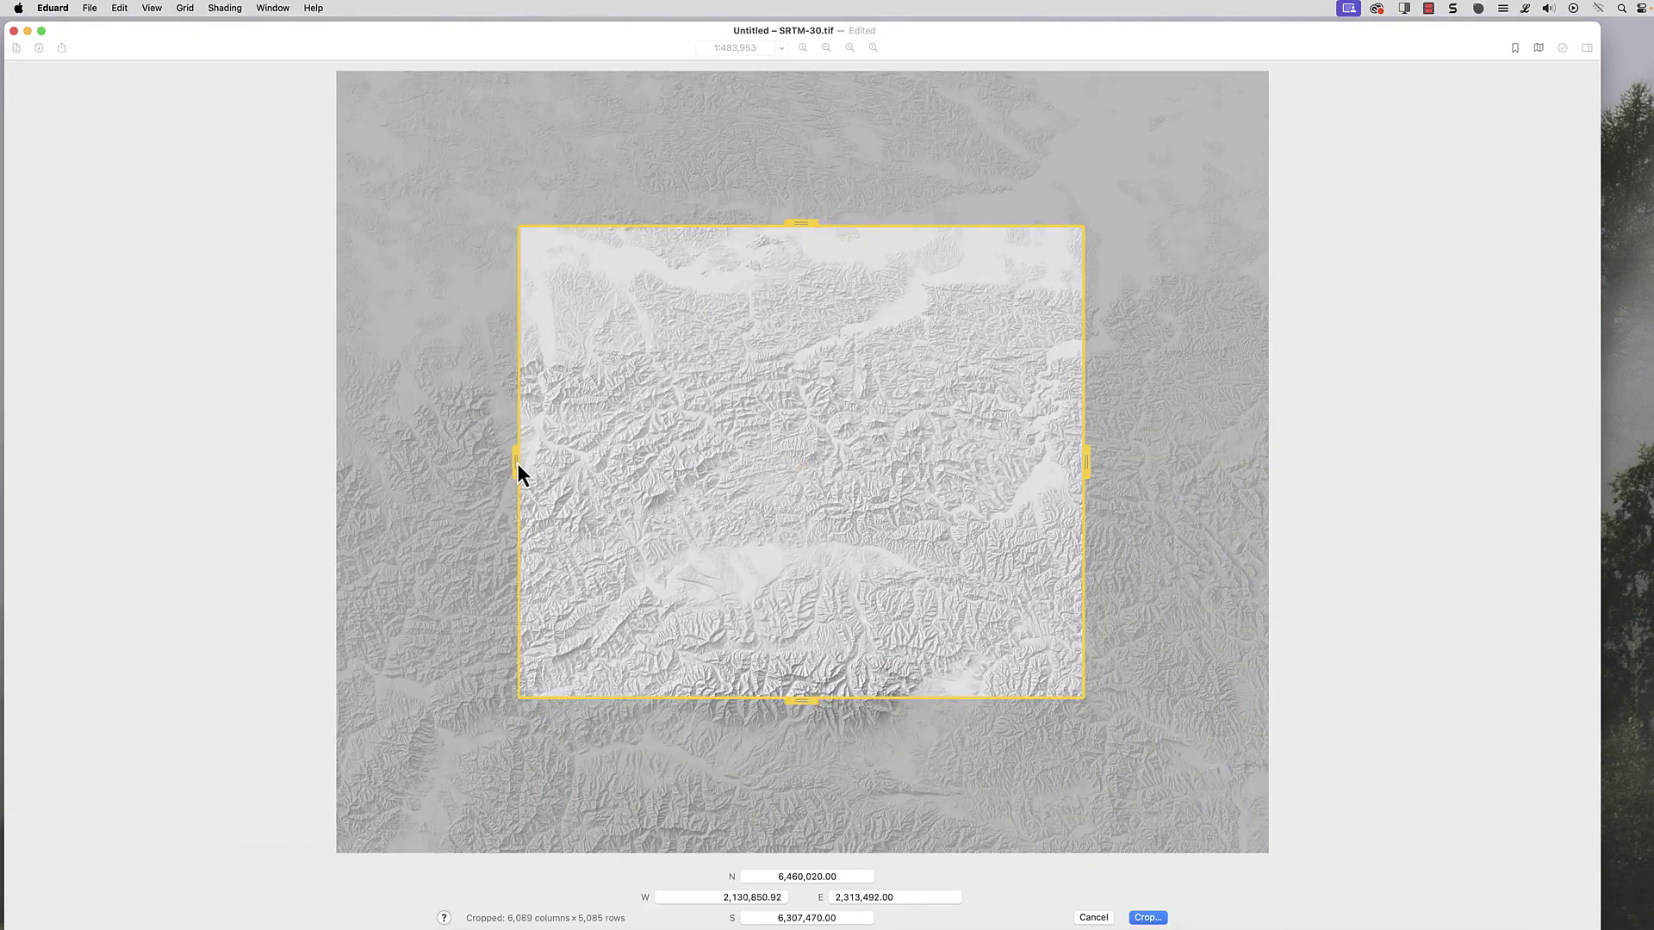
{"action": "left_click_drag", "start_coordinate": [519, 463], "coordinate": [574, 461]}
{"action": "left_click_drag", "start_coordinate": [801, 226], "coordinate": [853, 264]}
{"action": "left_click", "coordinate": [1147, 917]}
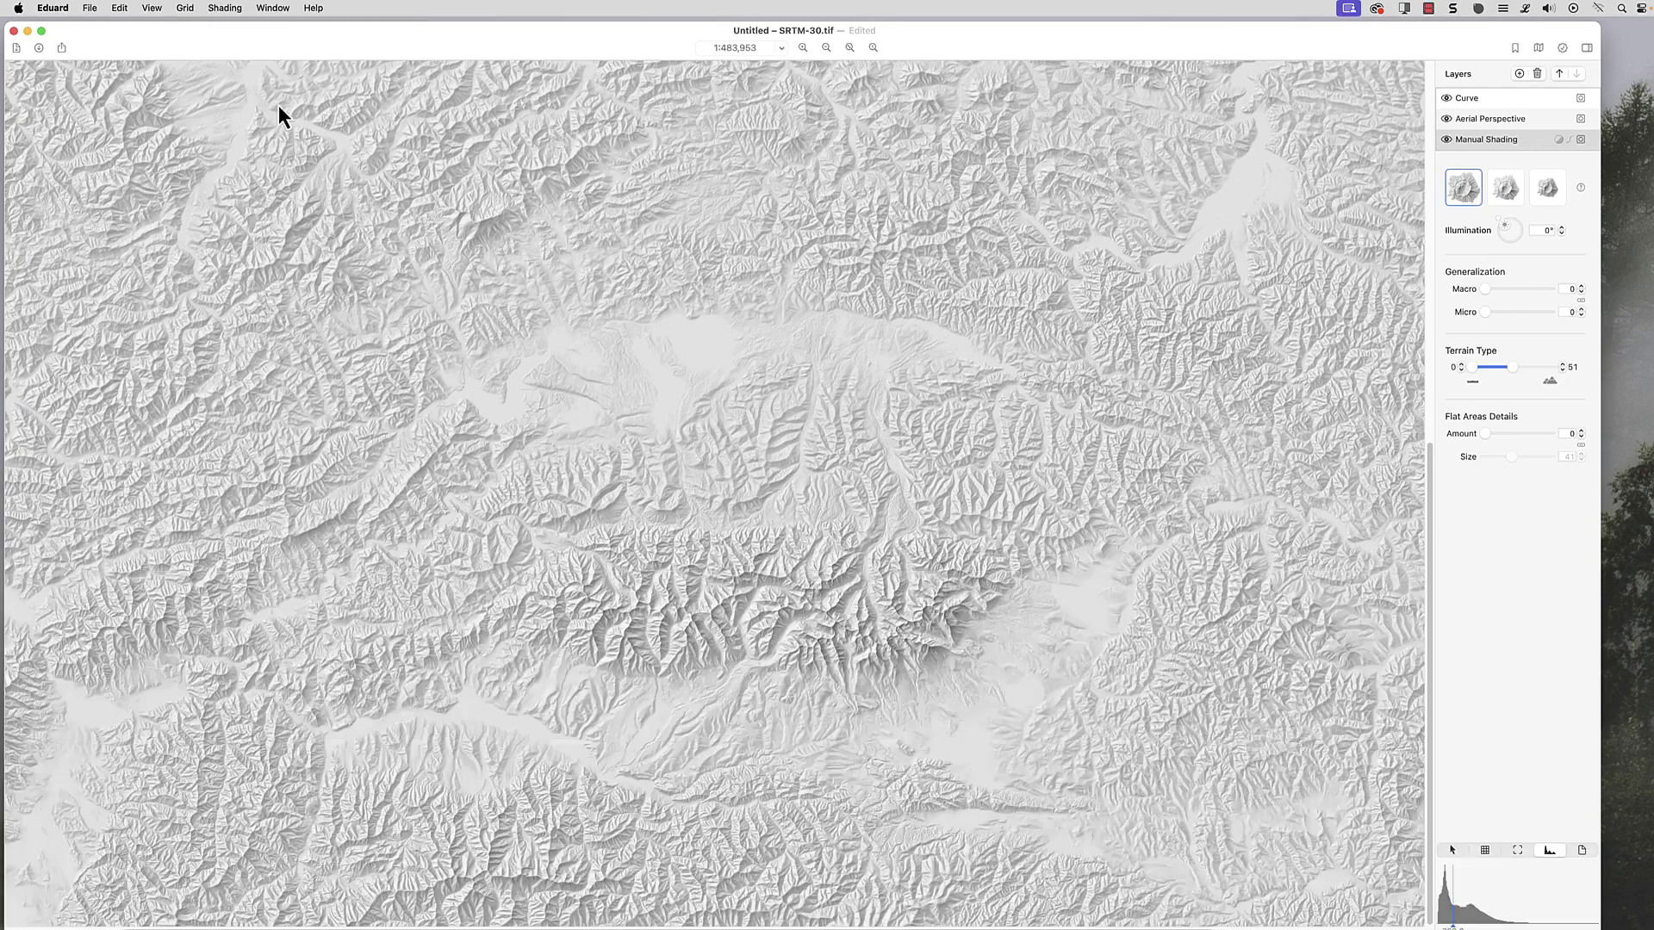
Check the grid's resampling settings and close them
{"action": "left_click", "coordinate": [184, 7]}
{"action": "left_click", "coordinate": [221, 50]}
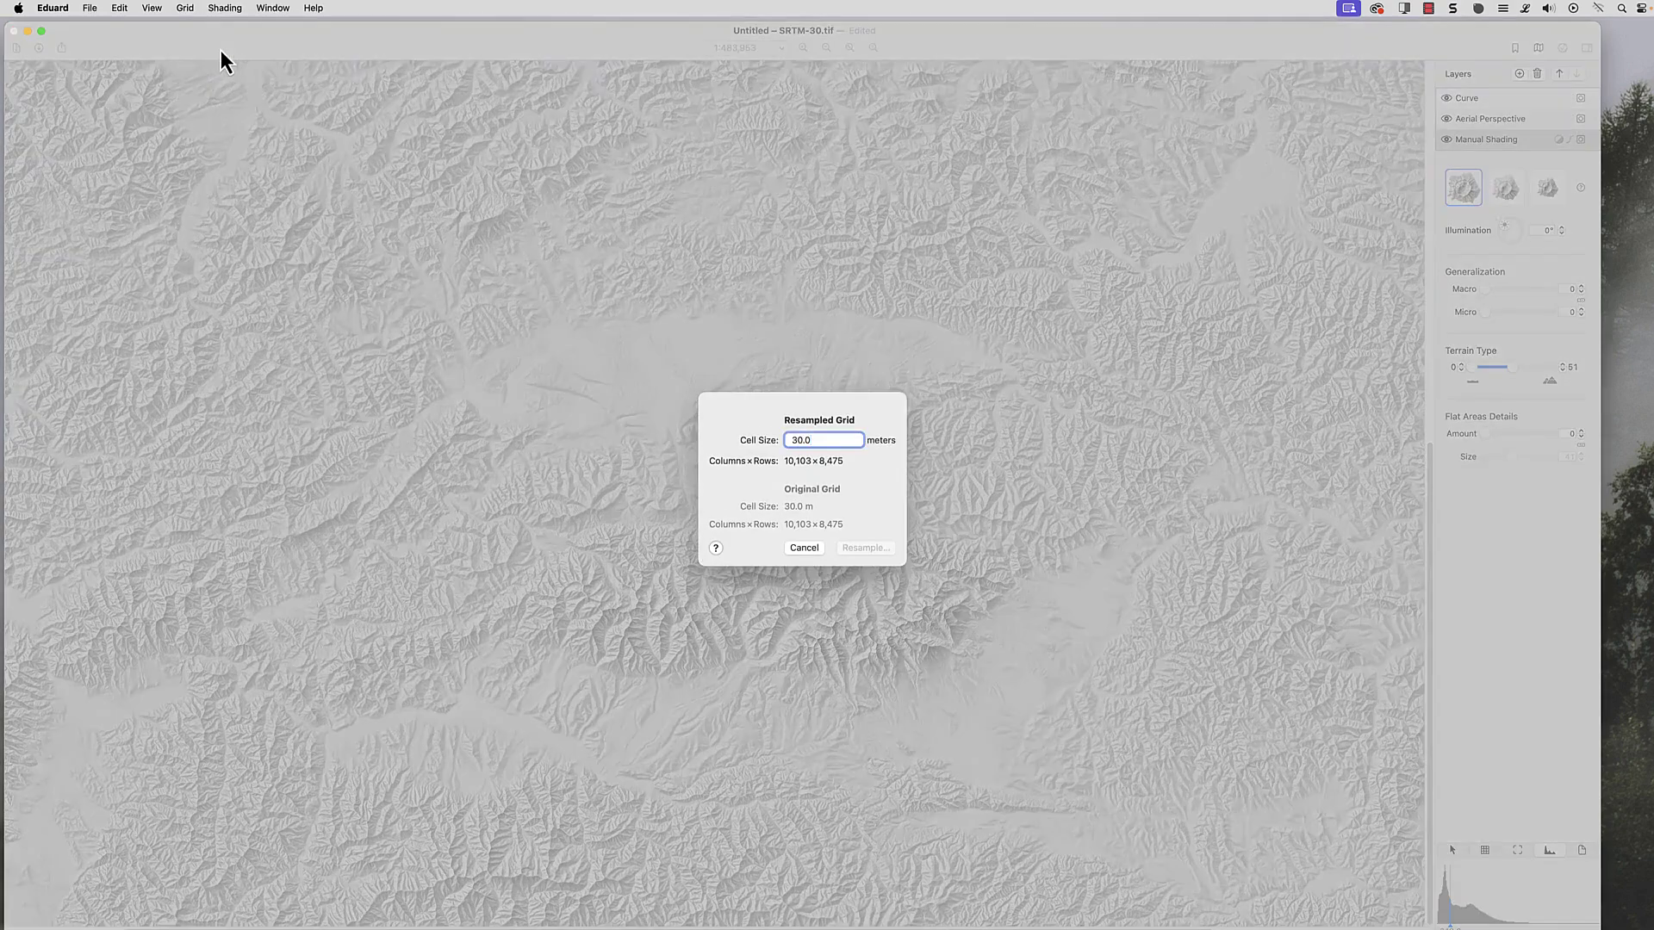
{"action": "left_click", "coordinate": [804, 547]}
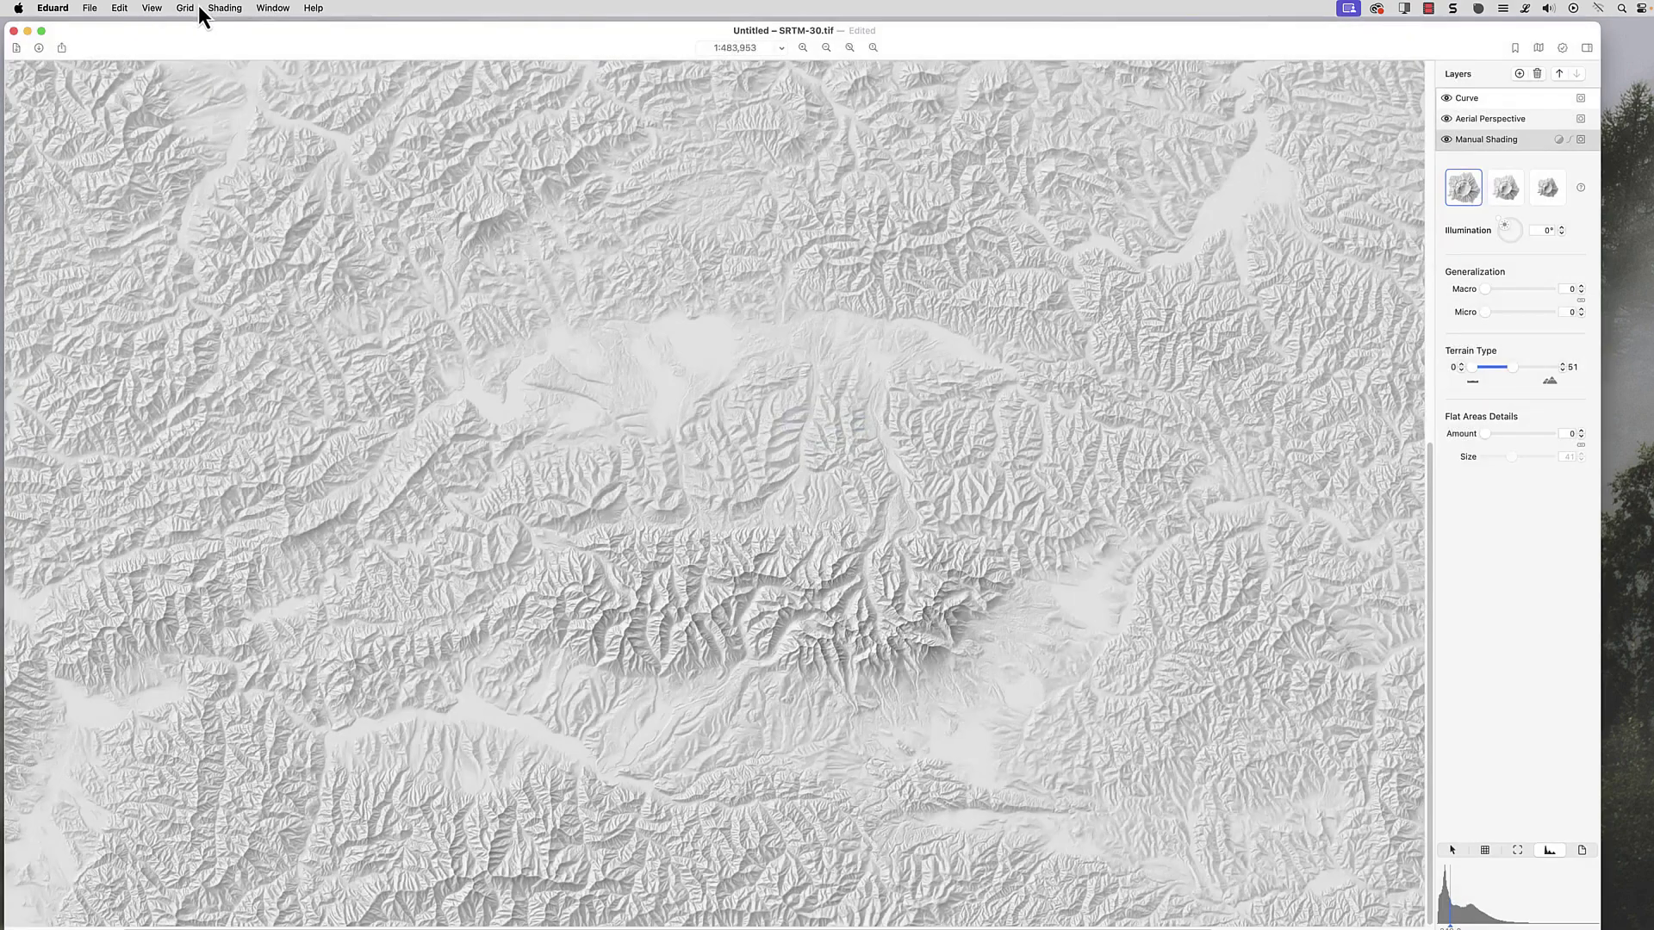
Show the grid area in Apple Maps with aerial imagery, and return to Eduard
{"action": "left_click", "coordinate": [185, 7]}
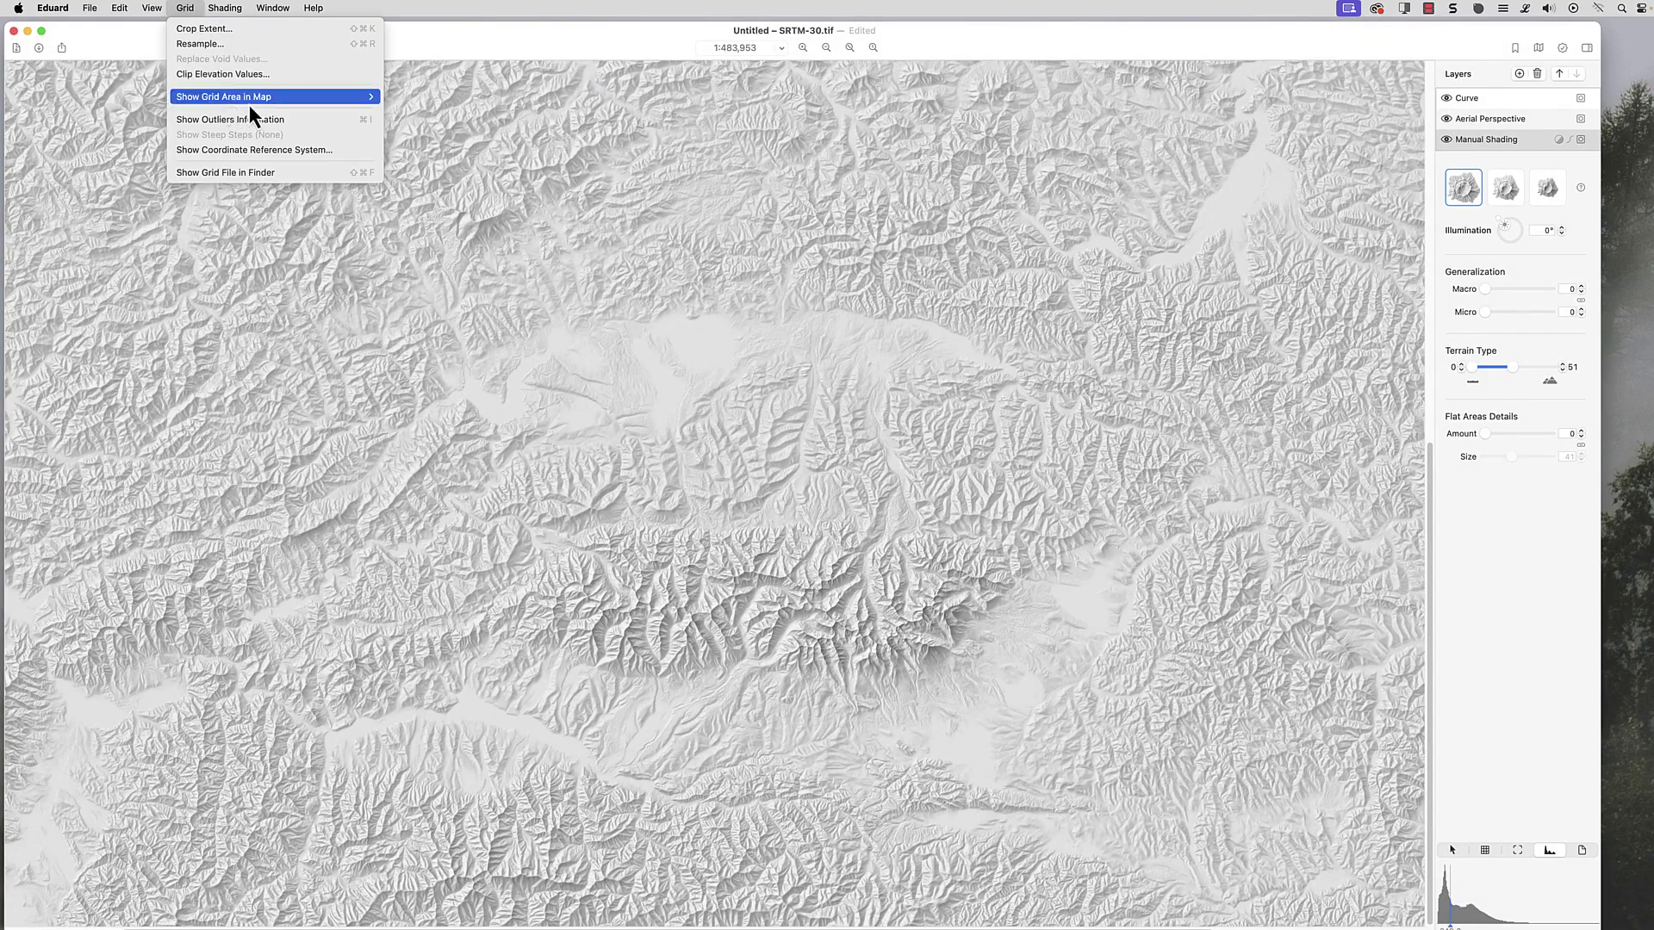
{"action": "mouse_move", "coordinate": [250, 98]}
{"action": "left_click", "coordinate": [430, 112]}
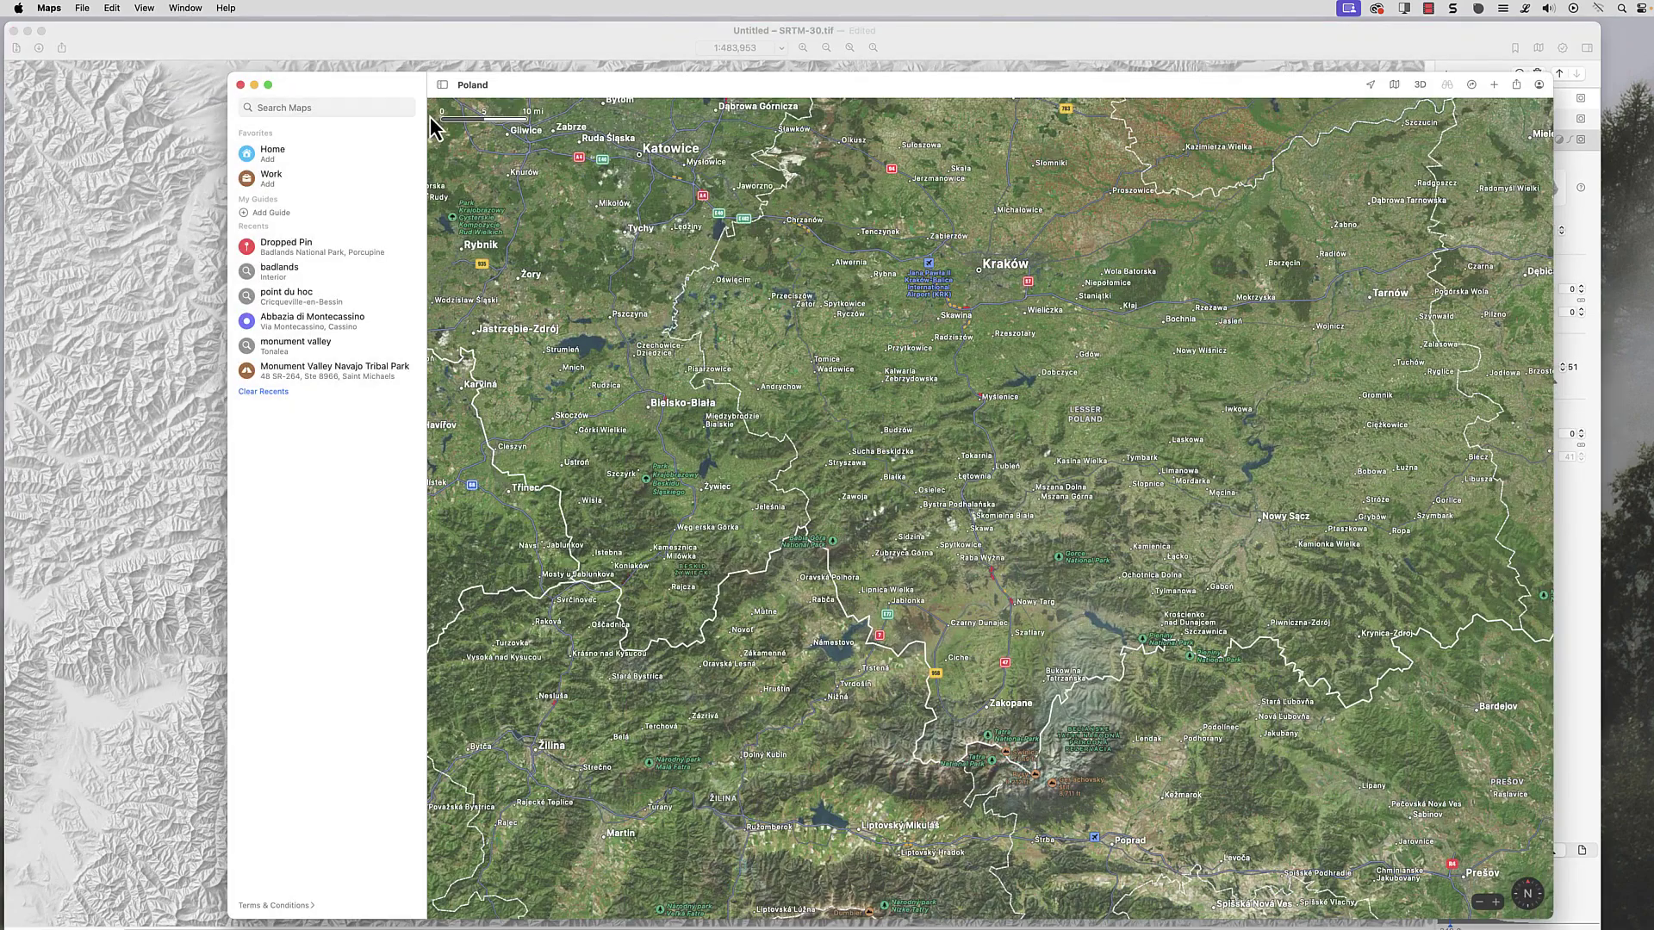
{"action": "left_click", "coordinate": [193, 33]}
Show the grid area as terrain in Google Maps in Firefox, and return to Eduard
{"action": "left_click", "coordinate": [185, 8]}
{"action": "mouse_move", "coordinate": [250, 96]}
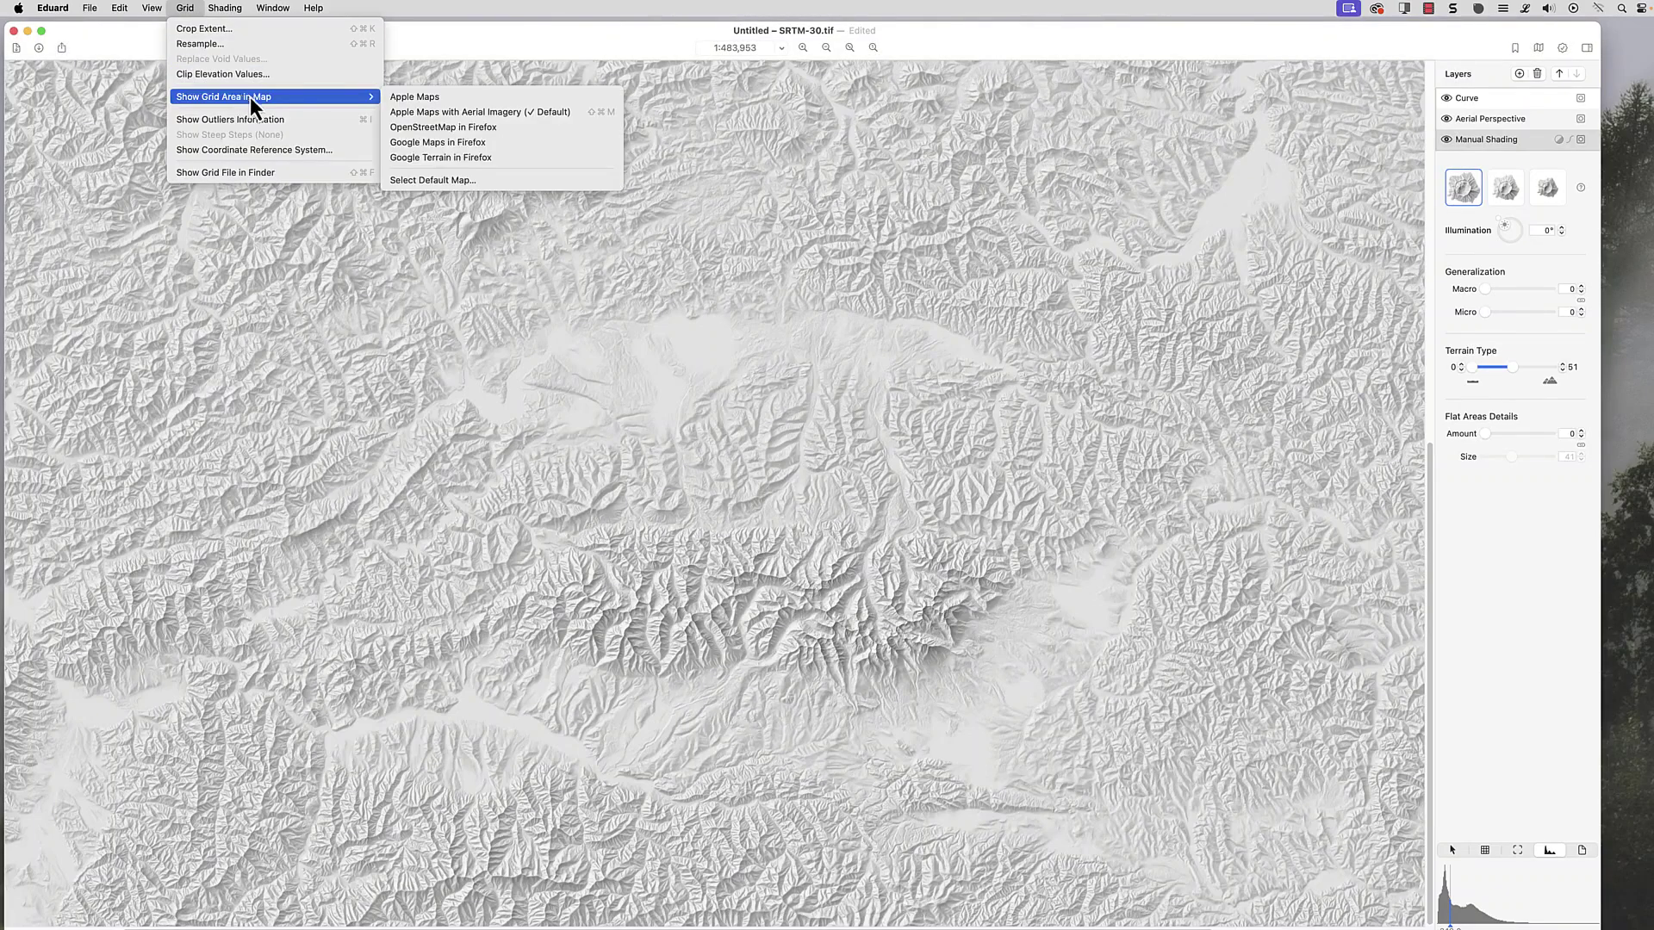
{"action": "left_click", "coordinate": [506, 145]}
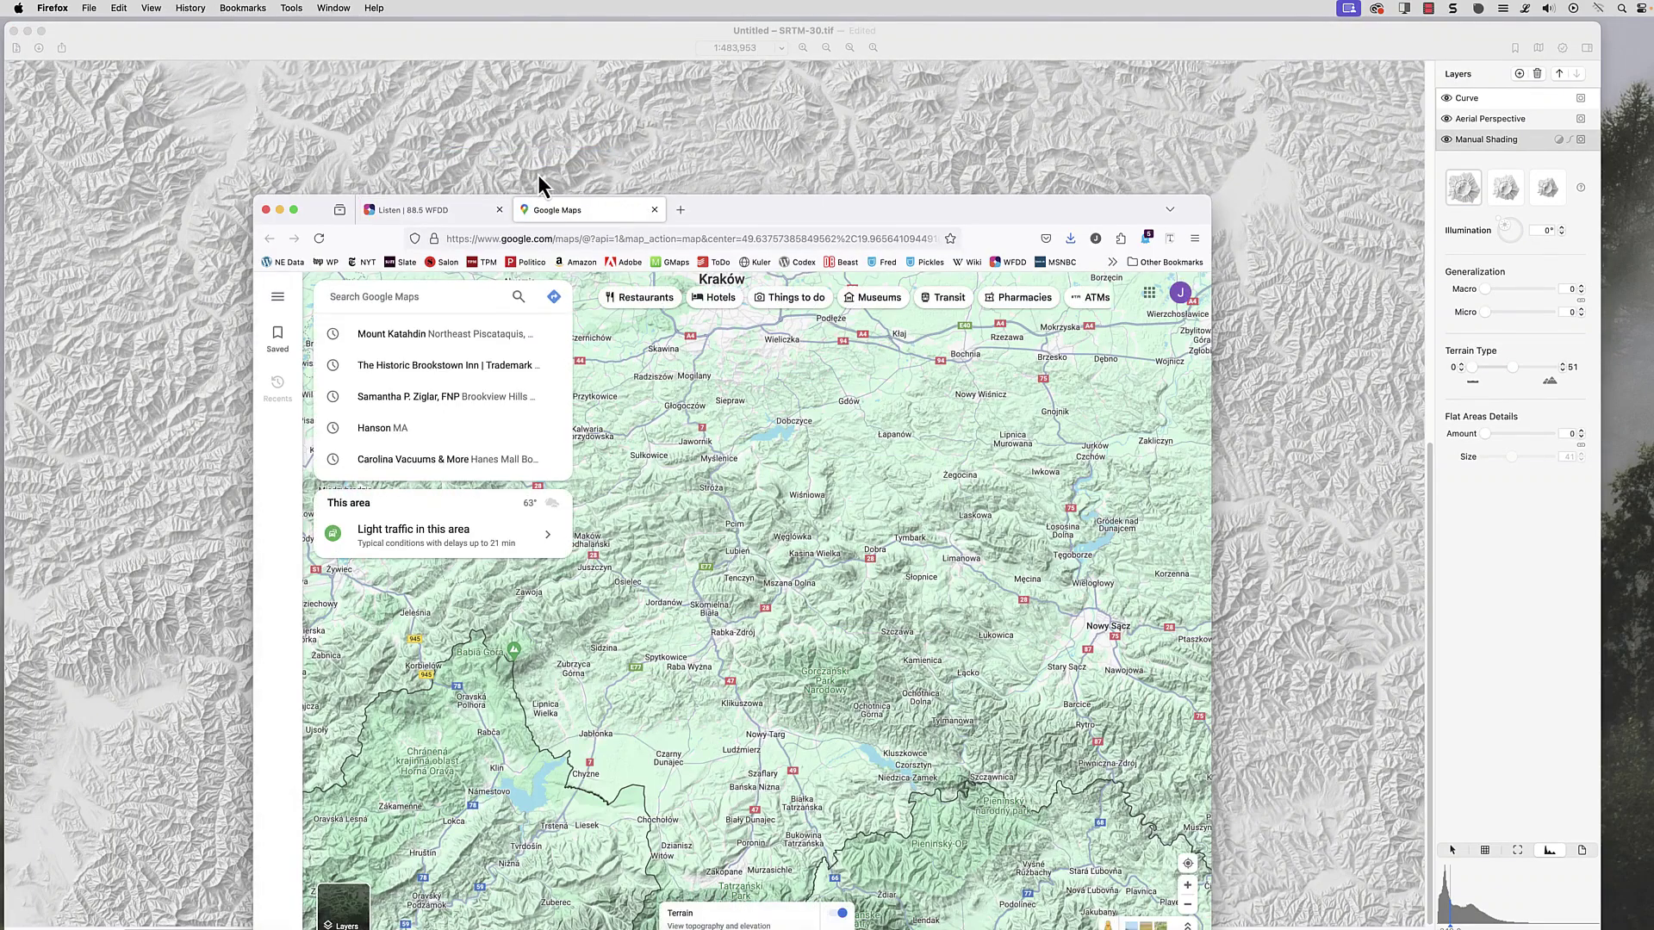
{"action": "left_click", "coordinate": [215, 26]}
Examine the grid's coordinate reference system in WKT 1 format and the other available formats
{"action": "left_click", "coordinate": [191, 10]}
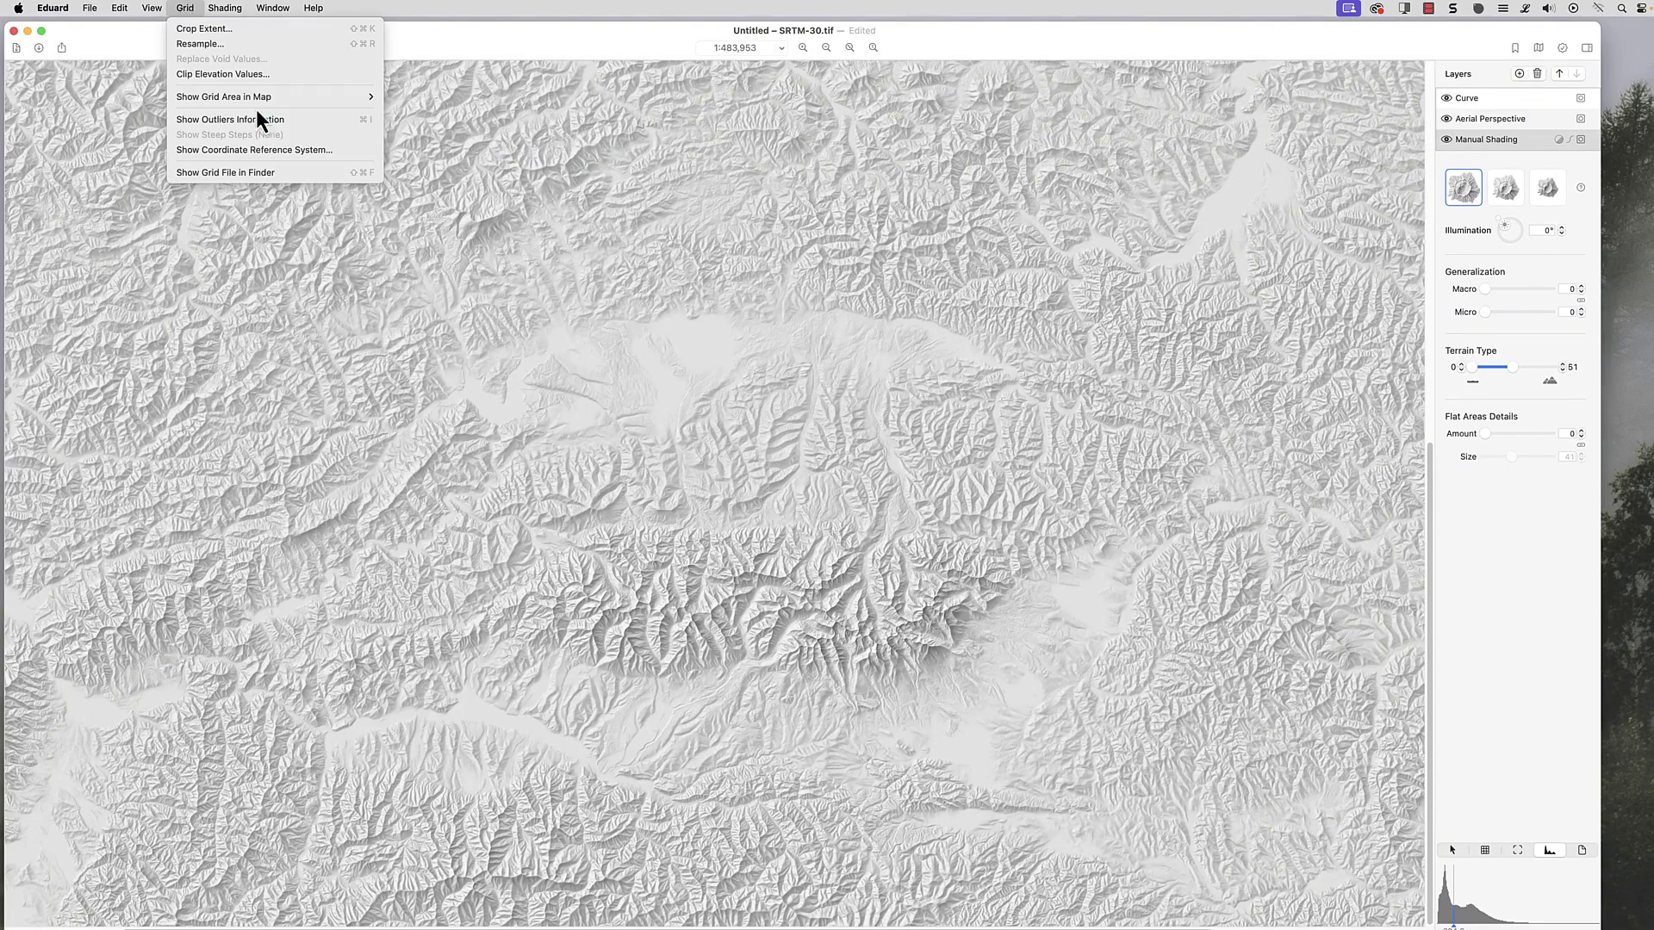
{"action": "left_click", "coordinate": [296, 153]}
{"action": "left_click", "coordinate": [848, 337]}
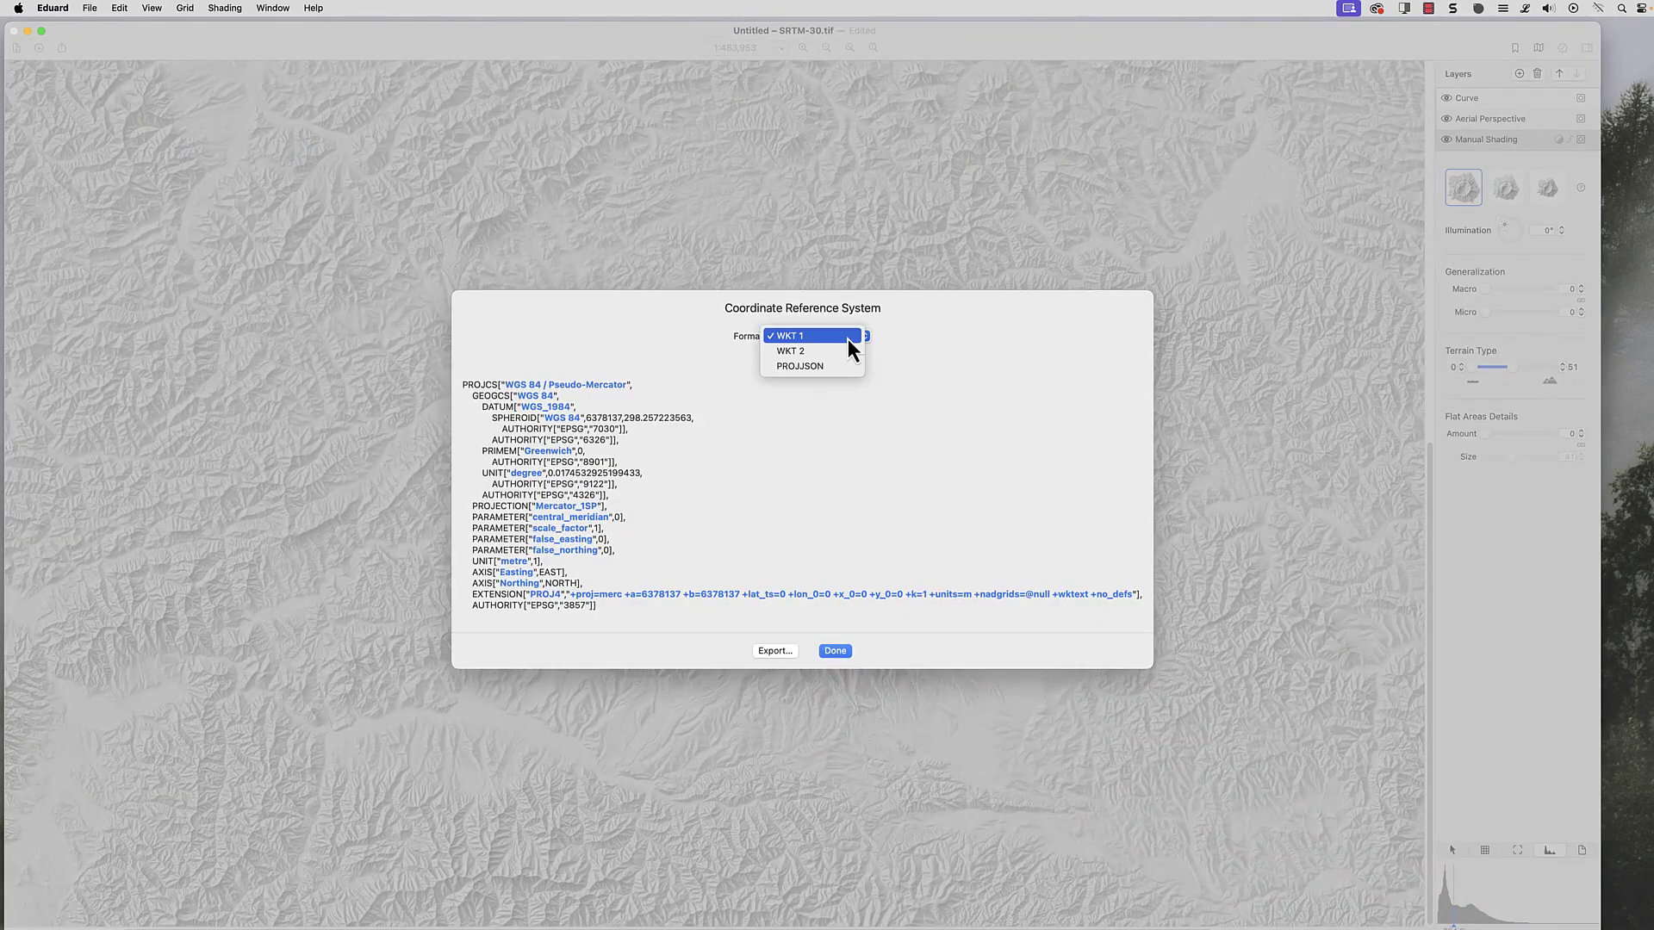
{"action": "left_click", "coordinate": [845, 340]}
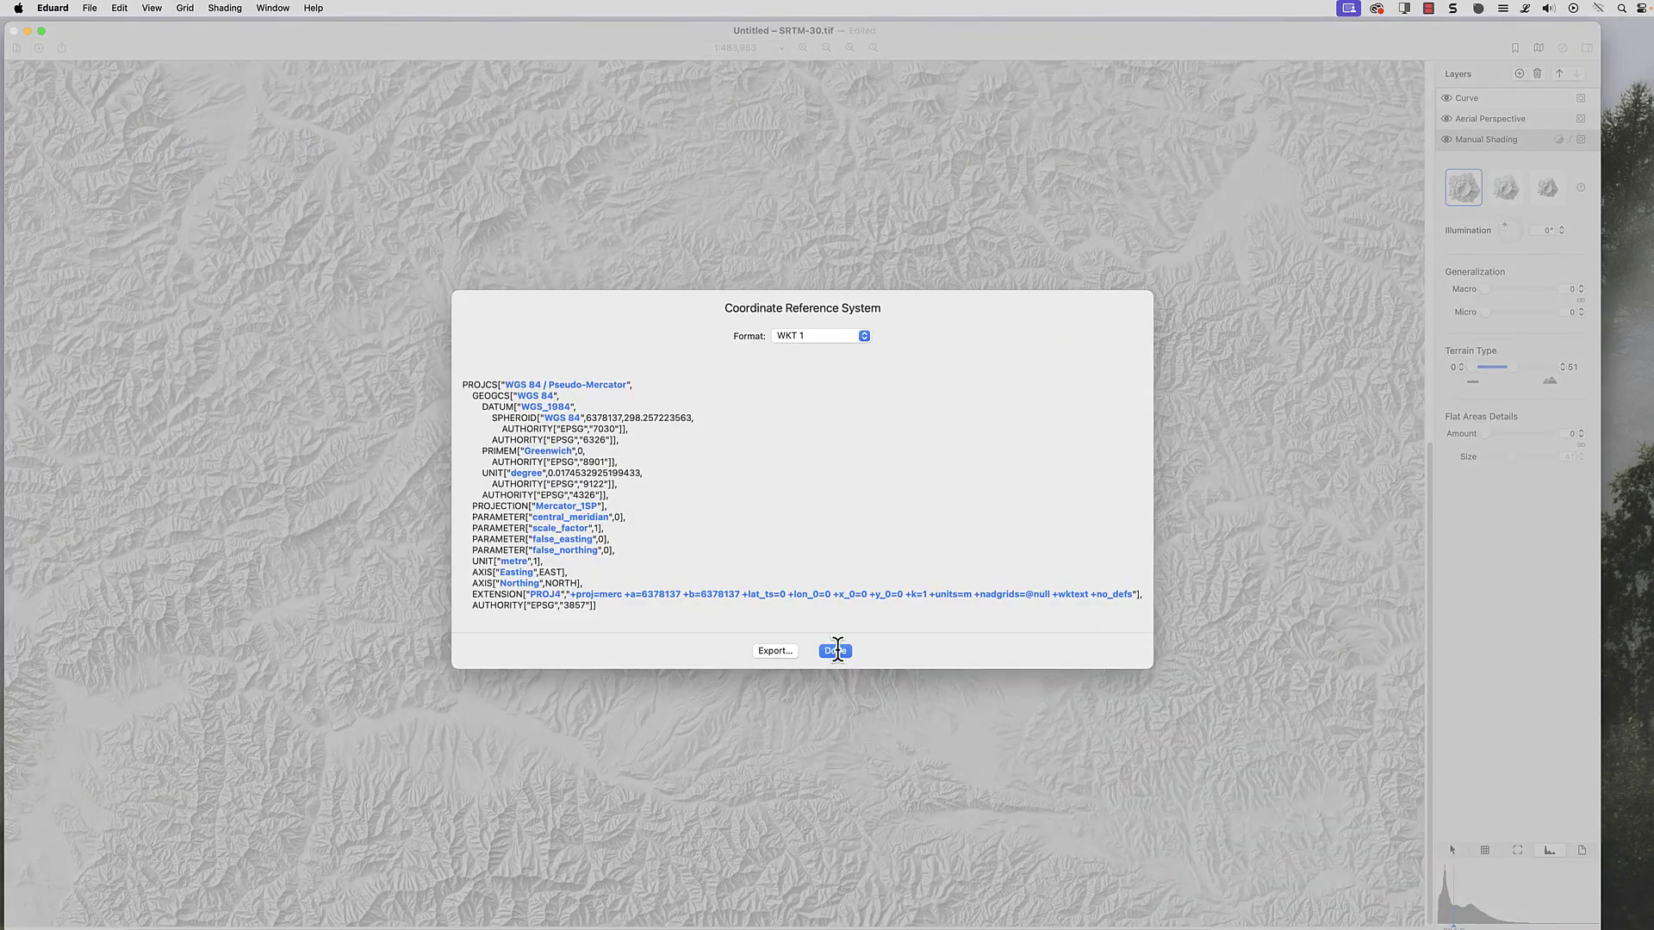
{"action": "left_click", "coordinate": [834, 650]}
Add a Texture Shading layer above the Manual Shading layer
{"action": "left_click", "coordinate": [225, 7]}
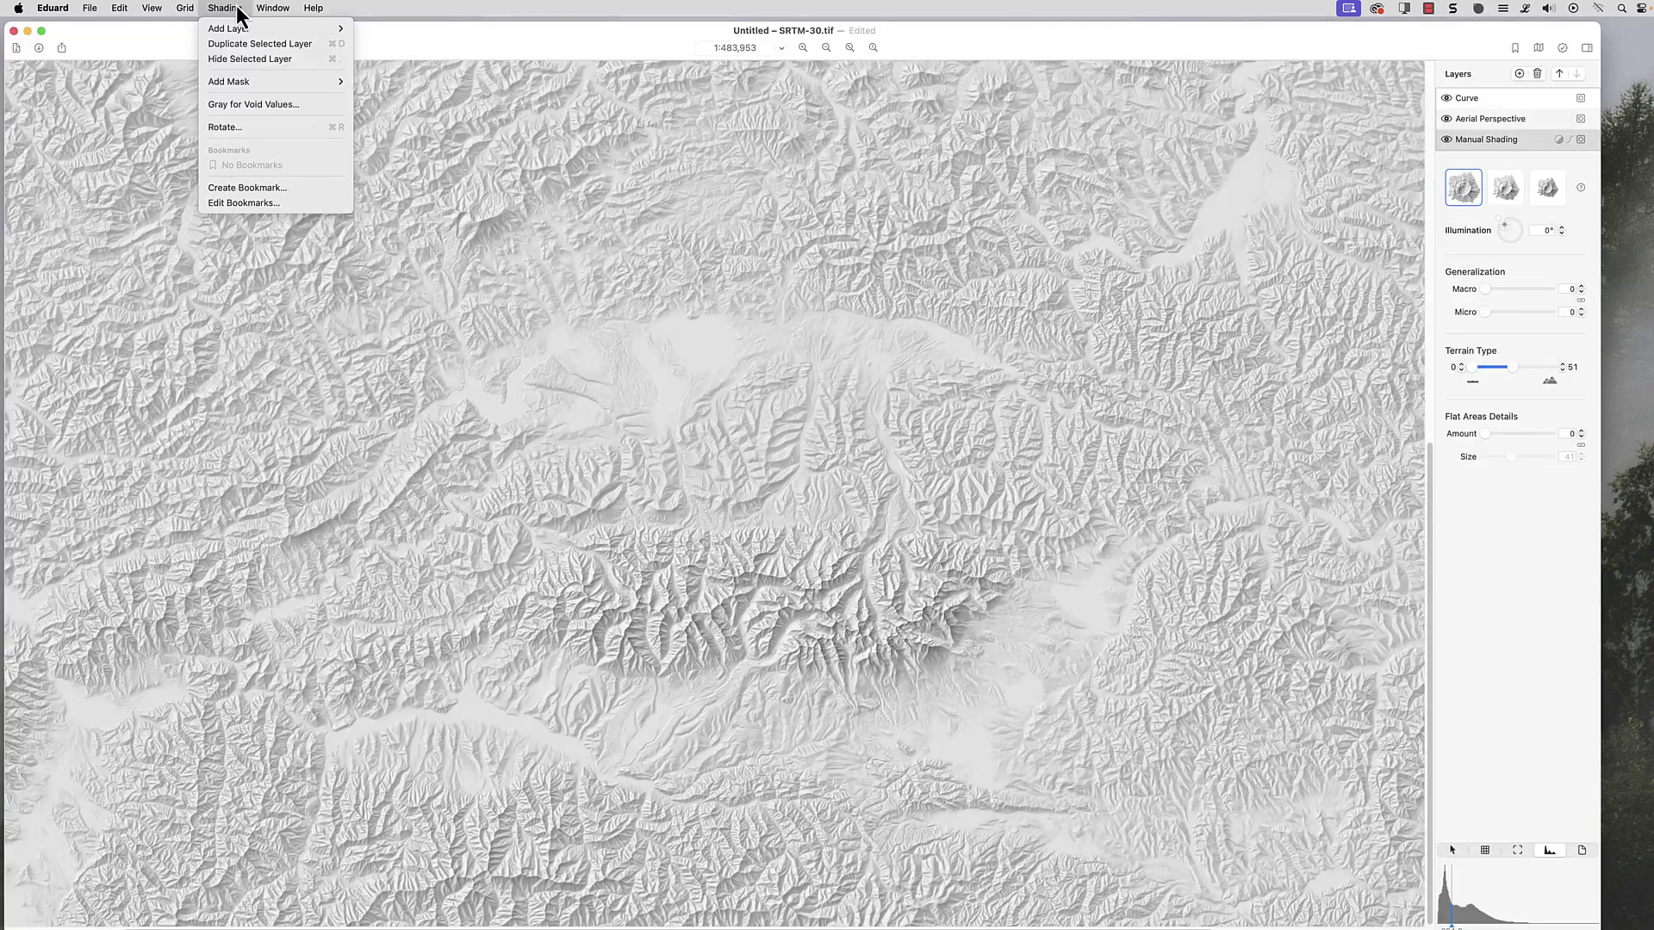
{"action": "mouse_move", "coordinate": [239, 27]}
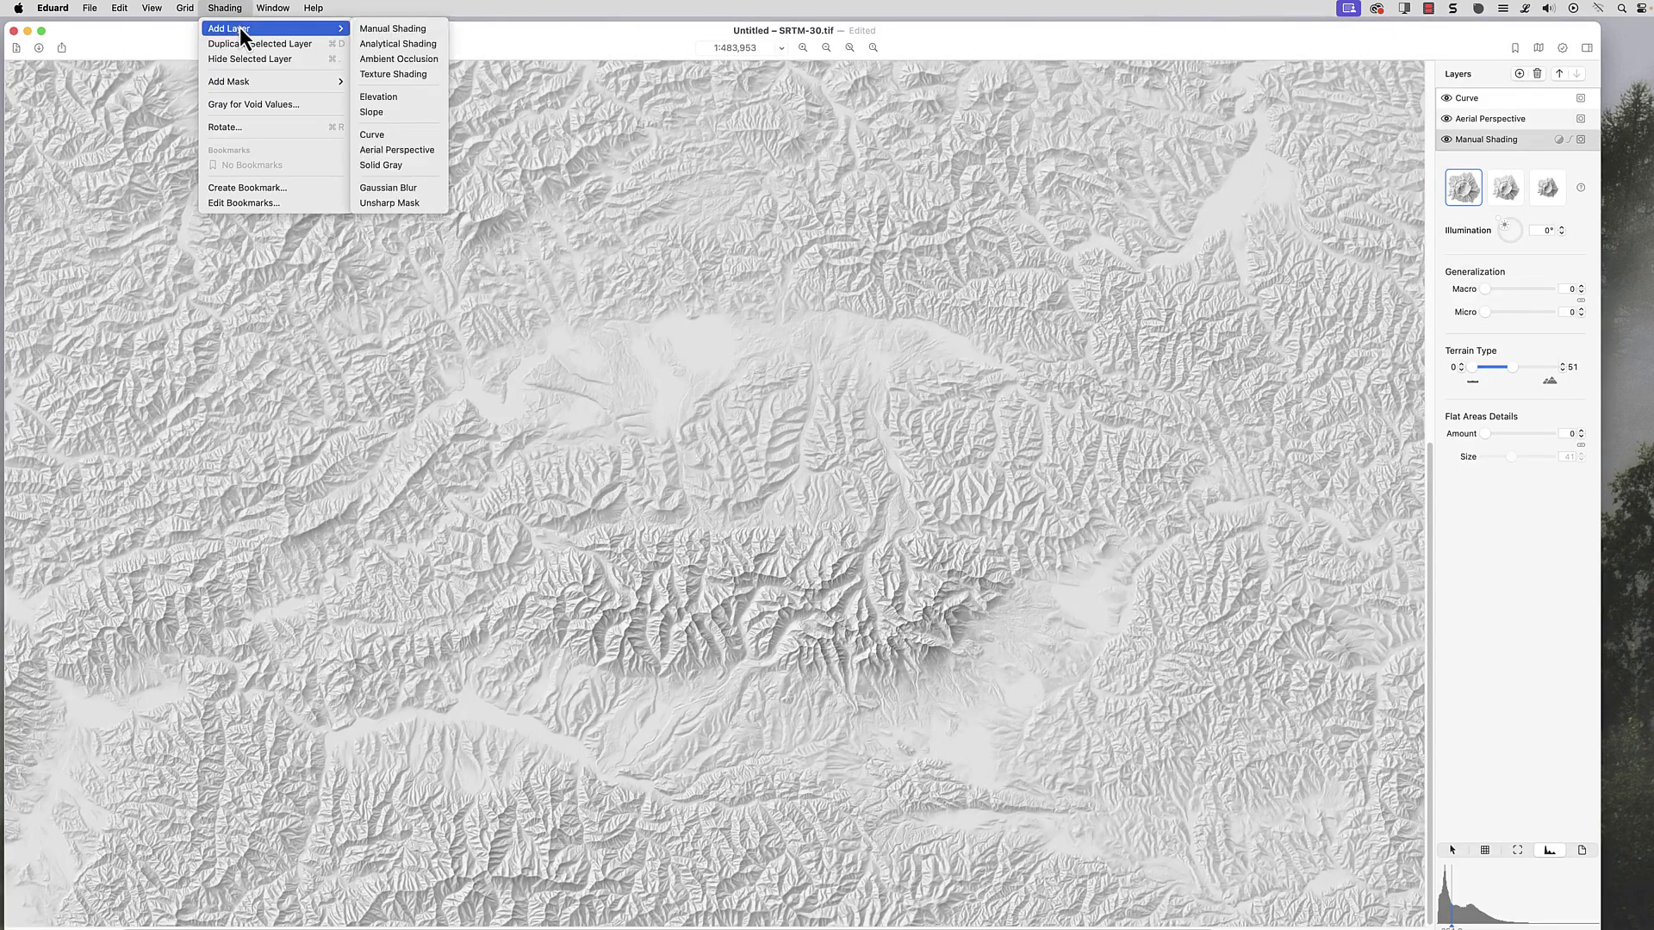
{"action": "left_click", "coordinate": [399, 75]}
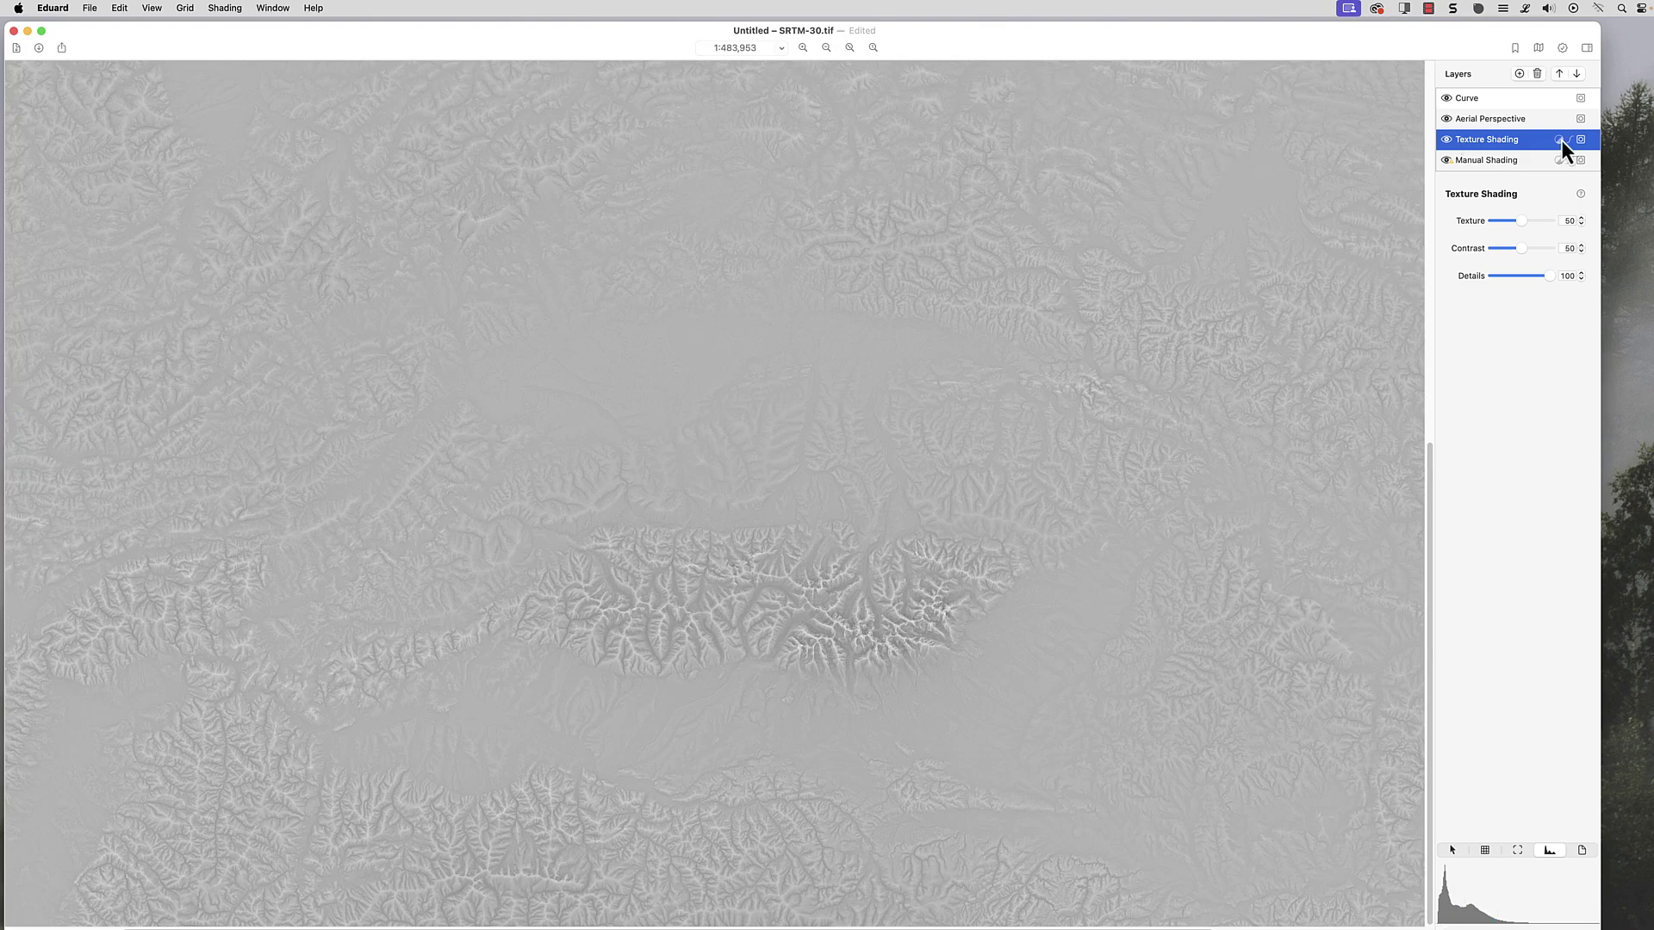
Try Multiply blending at reduced opacity on the Texture Shading layer, and compare the map with the layer hidden and shown
{"action": "left_click", "coordinate": [1559, 140]}
{"action": "left_click", "coordinate": [1386, 132]}
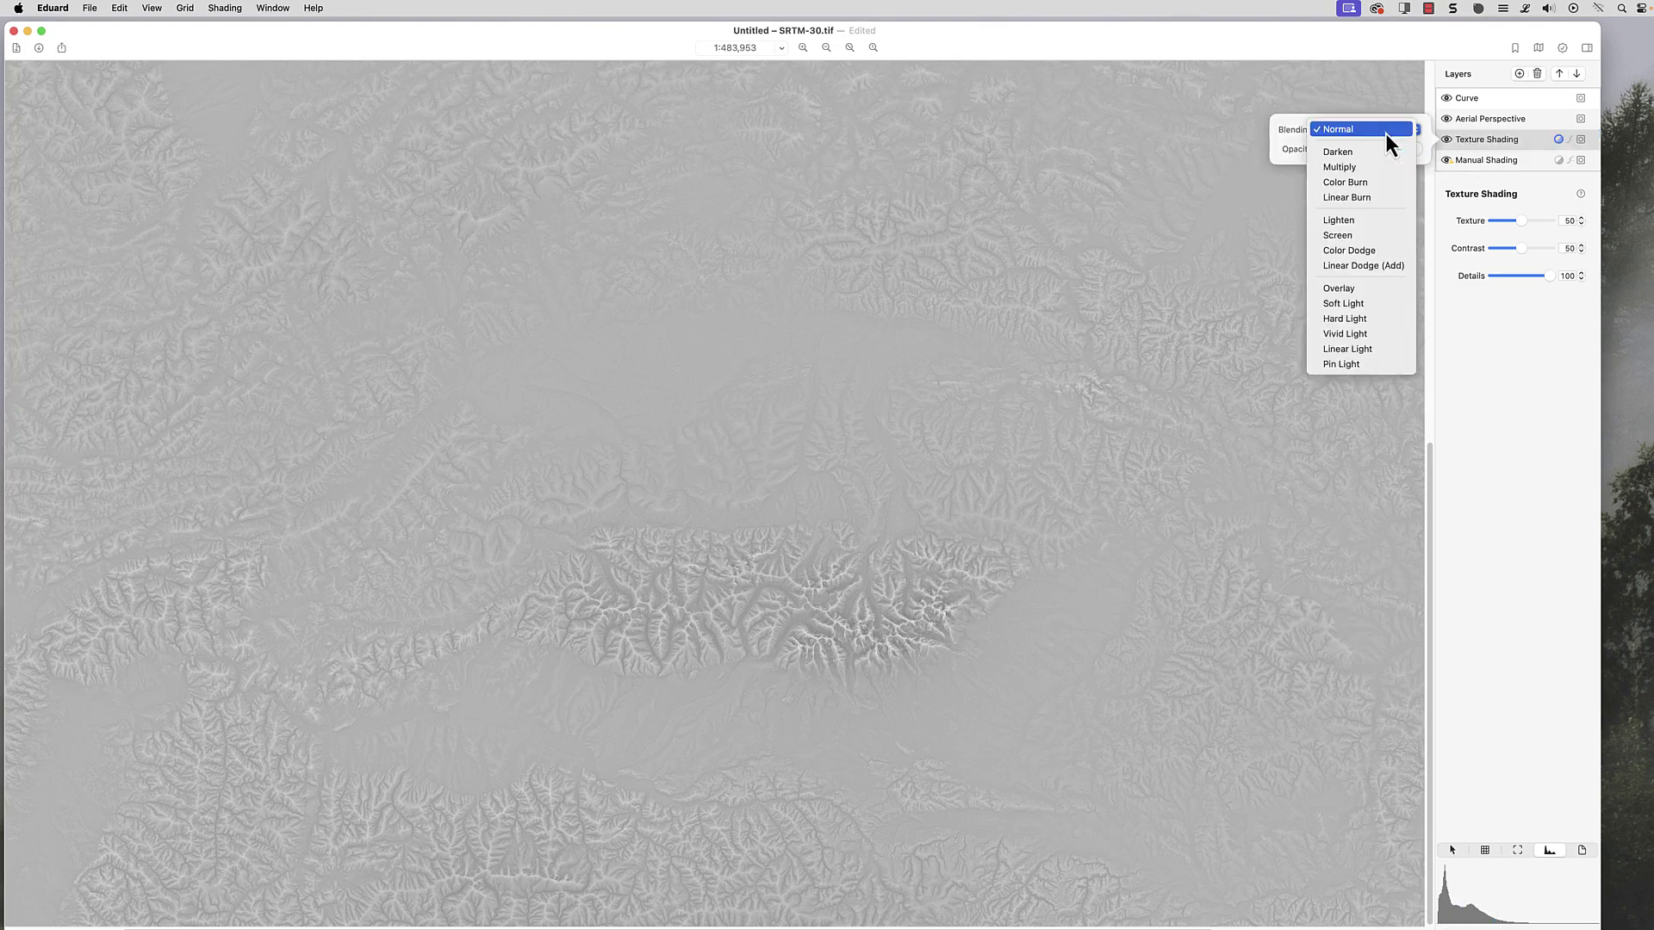
{"action": "left_click", "coordinate": [1392, 163]}
{"action": "left_click_drag", "start_coordinate": [1412, 151], "coordinate": [1367, 157]}
{"action": "left_click", "coordinate": [1470, 341]}
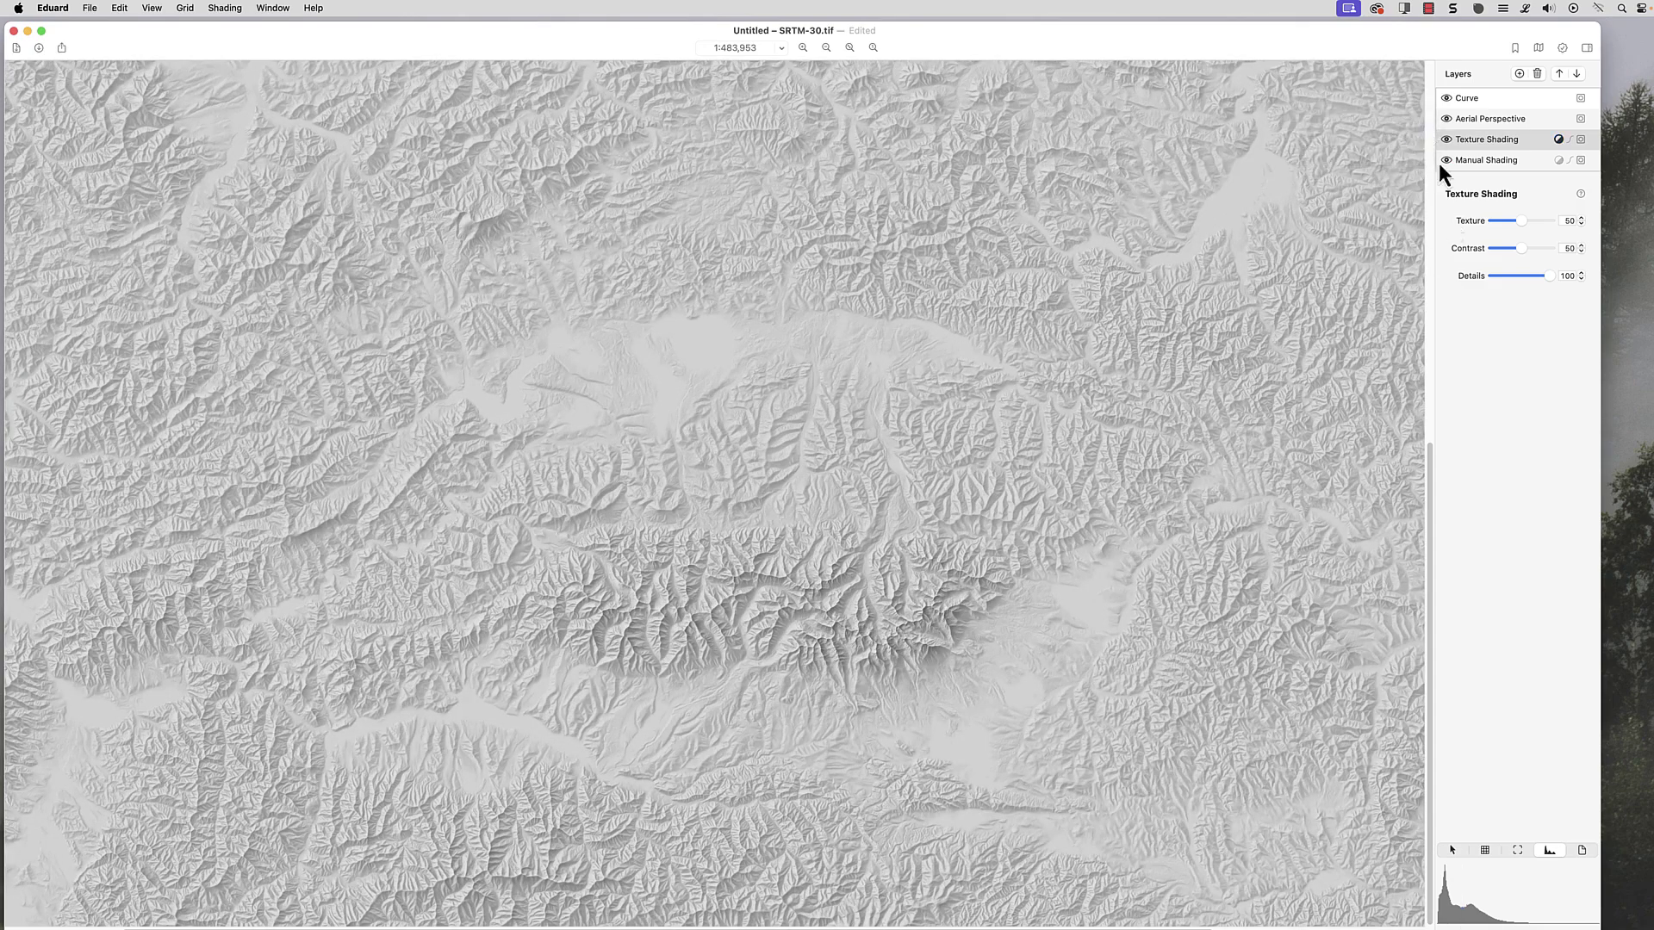
{"action": "left_click", "coordinate": [1445, 139]}
{"action": "left_click", "coordinate": [1446, 139]}
Look at the mask options for the Texture Shading layer and delete the layer
{"action": "left_click", "coordinate": [1570, 140]}
{"action": "left_click", "coordinate": [1579, 139]}
{"action": "left_click", "coordinate": [1581, 138]}
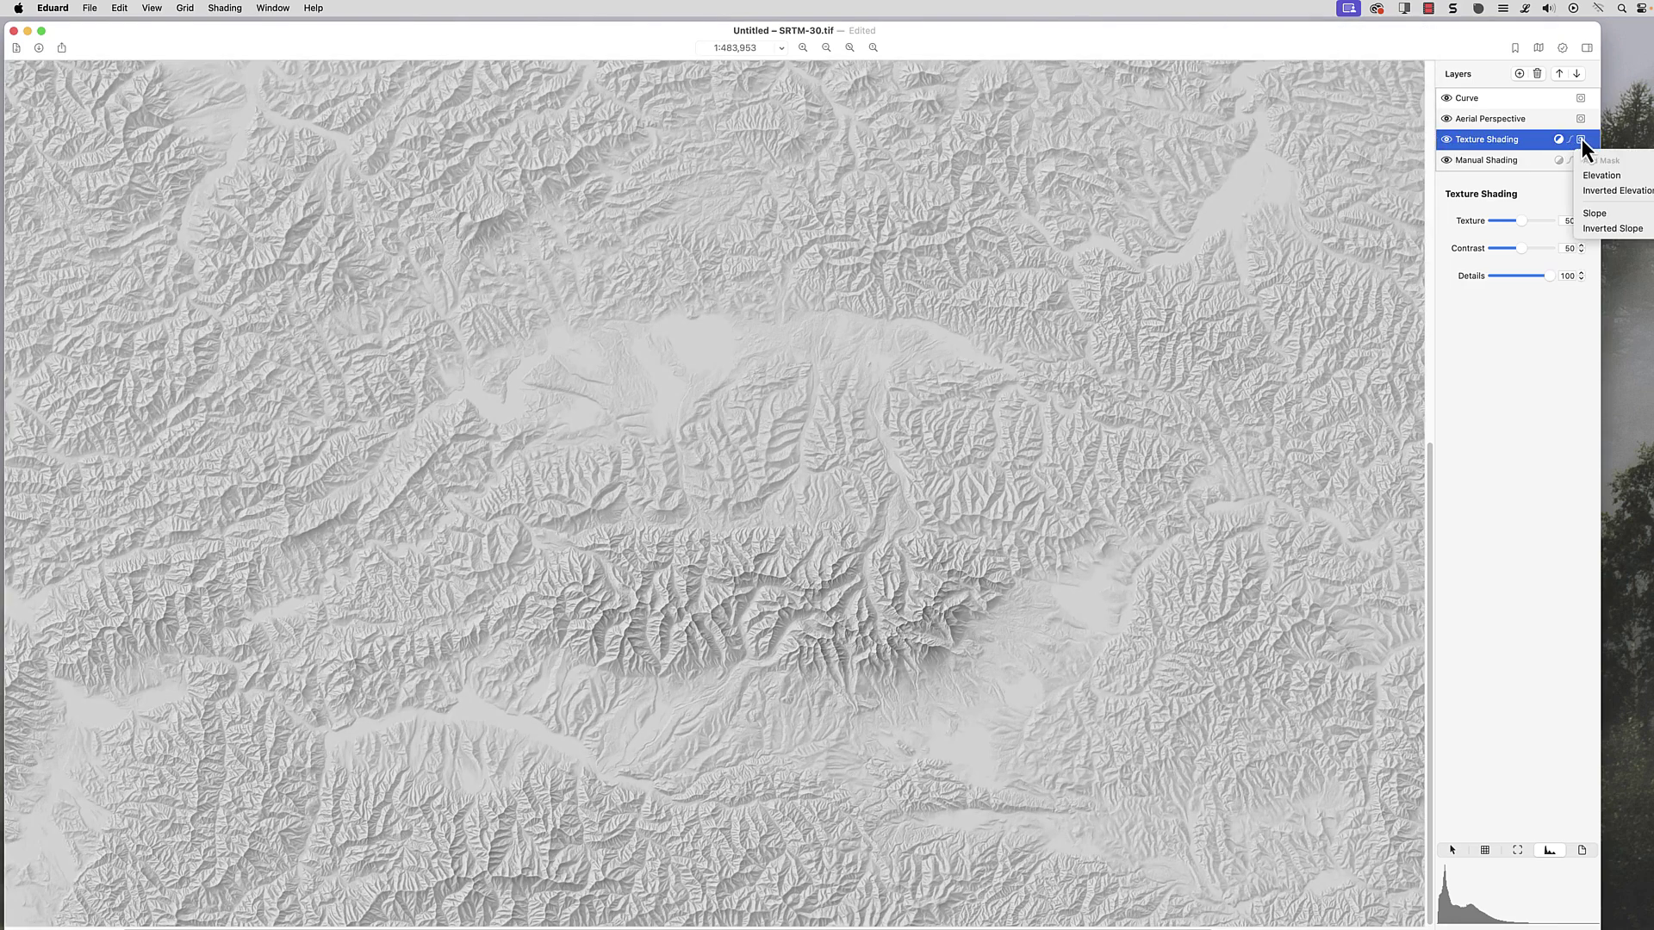
{"action": "key", "text": "BackSpace"}
Export the shading to the Desktop as the GeoTIFF file Untitled – SRTM-30.tiff
{"action": "left_click", "coordinate": [90, 8]}
{"action": "left_click", "coordinate": [178, 286]}
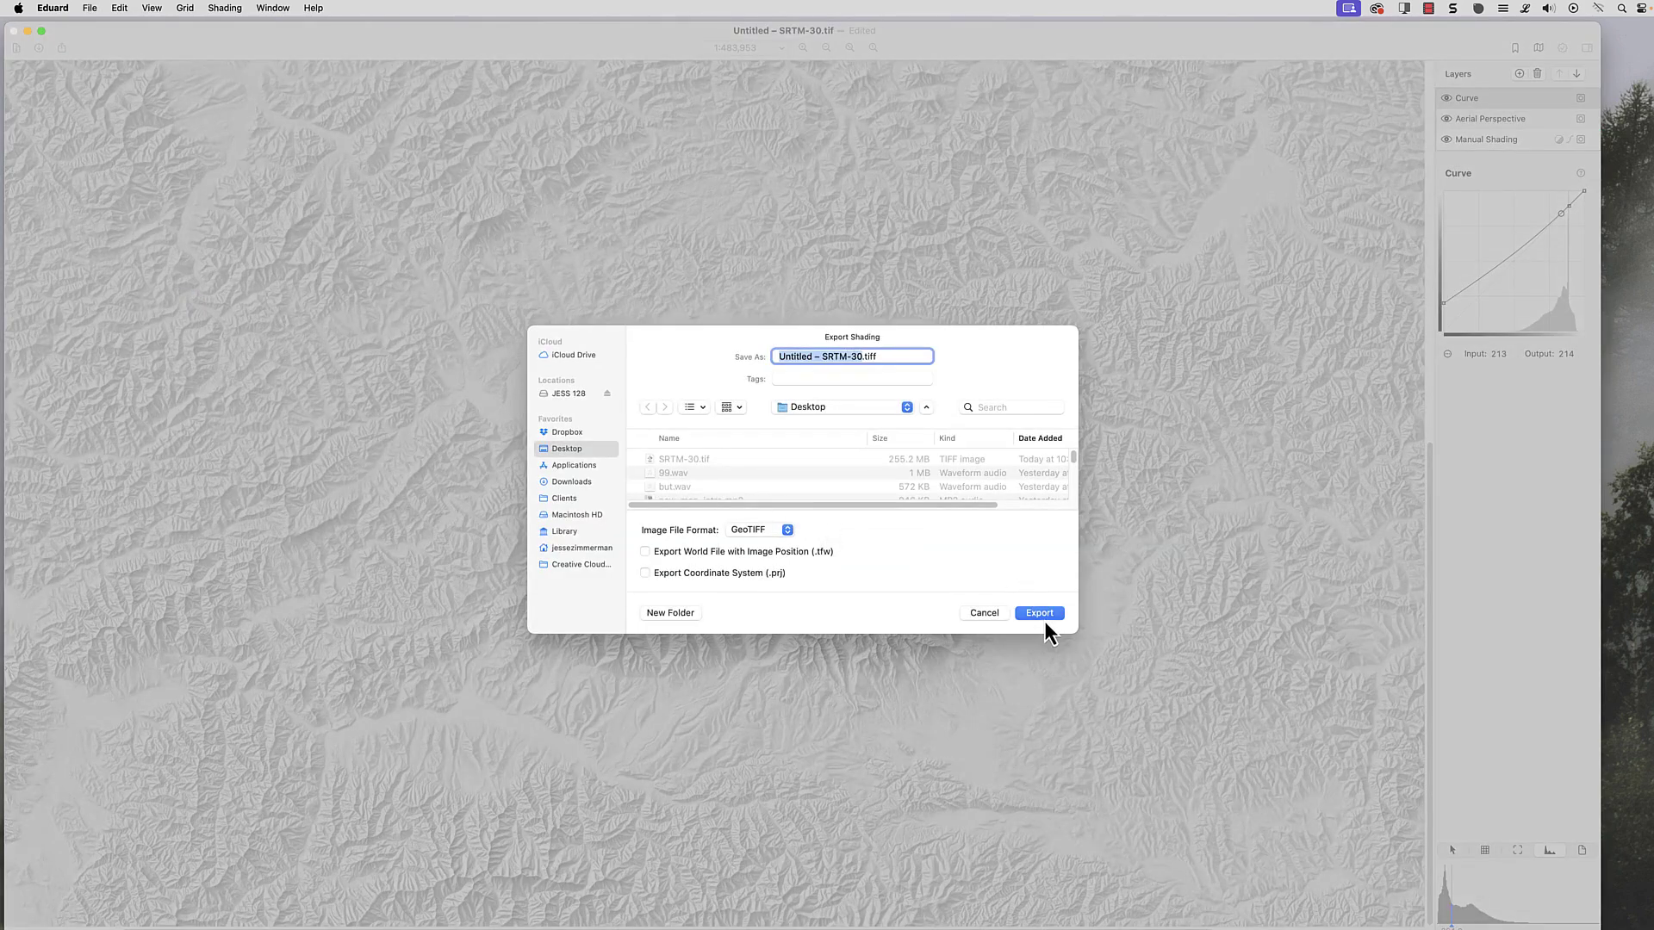
{"action": "left_click", "coordinate": [761, 532]}
{"action": "left_click", "coordinate": [1048, 616]}
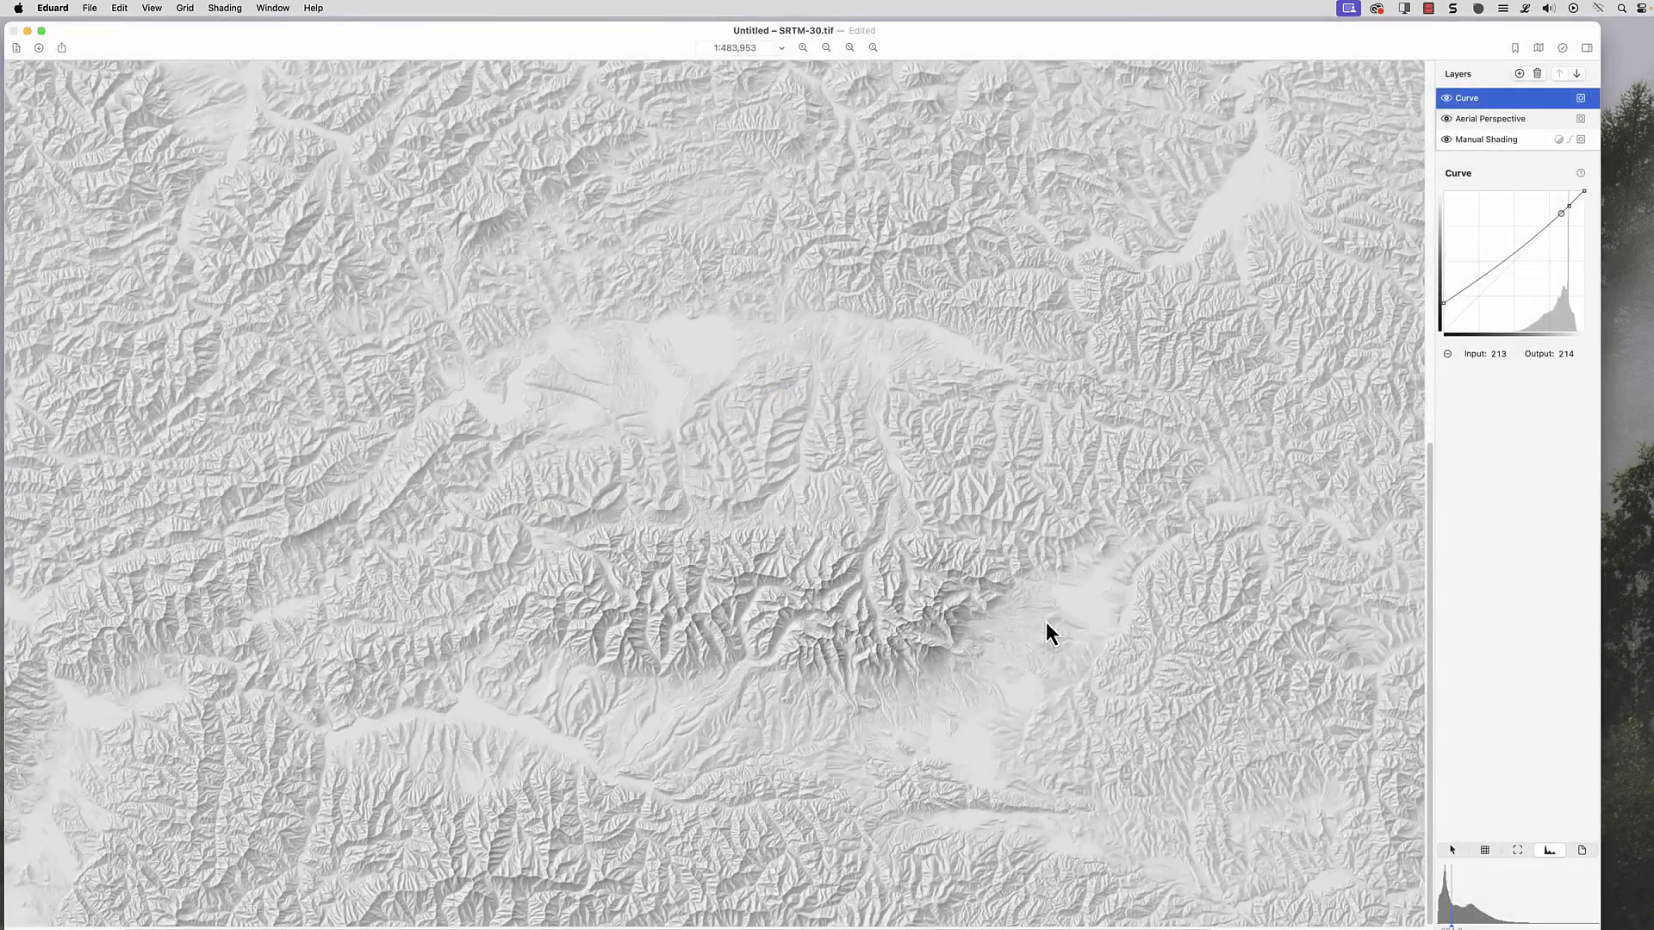